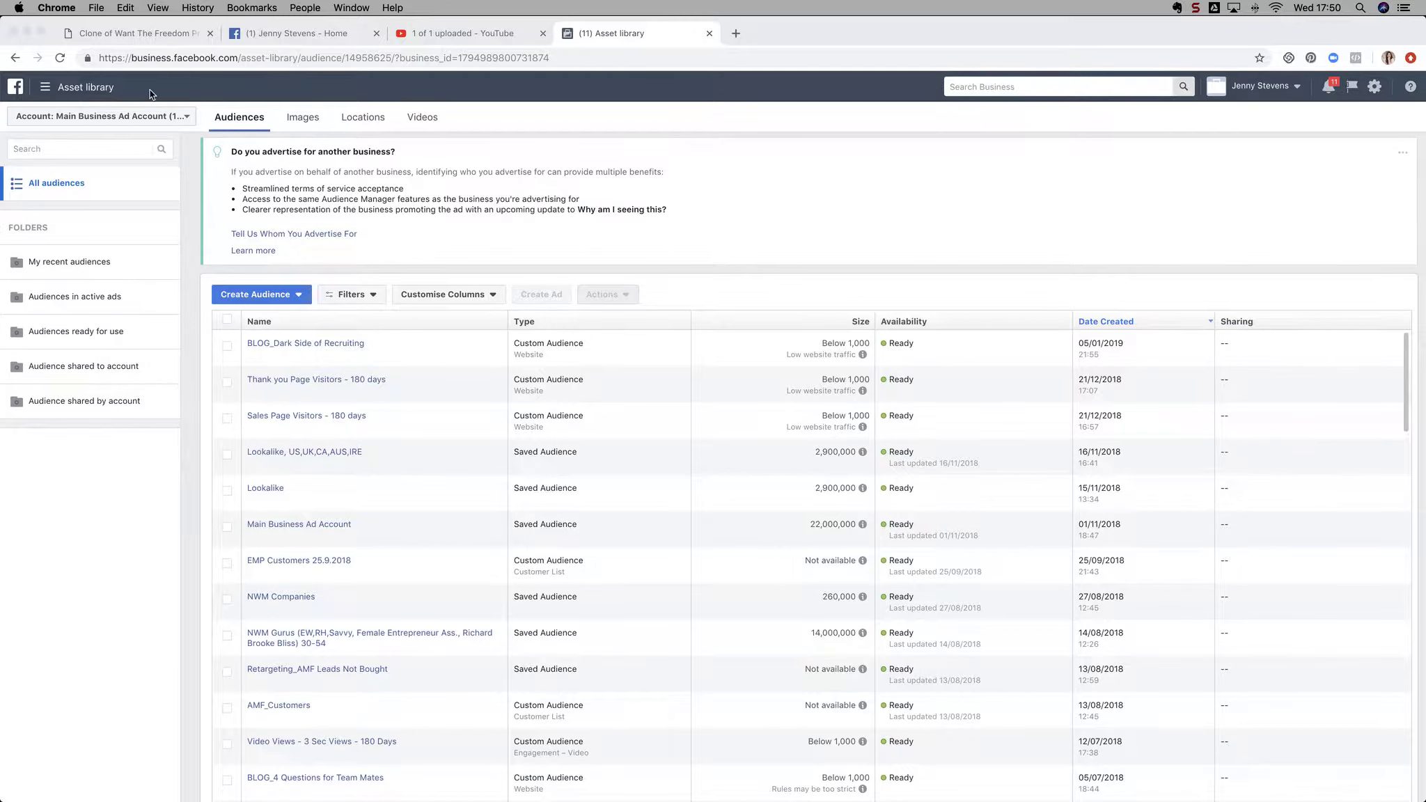
View the complete list of business tools and close it again.
left_click(46, 89)
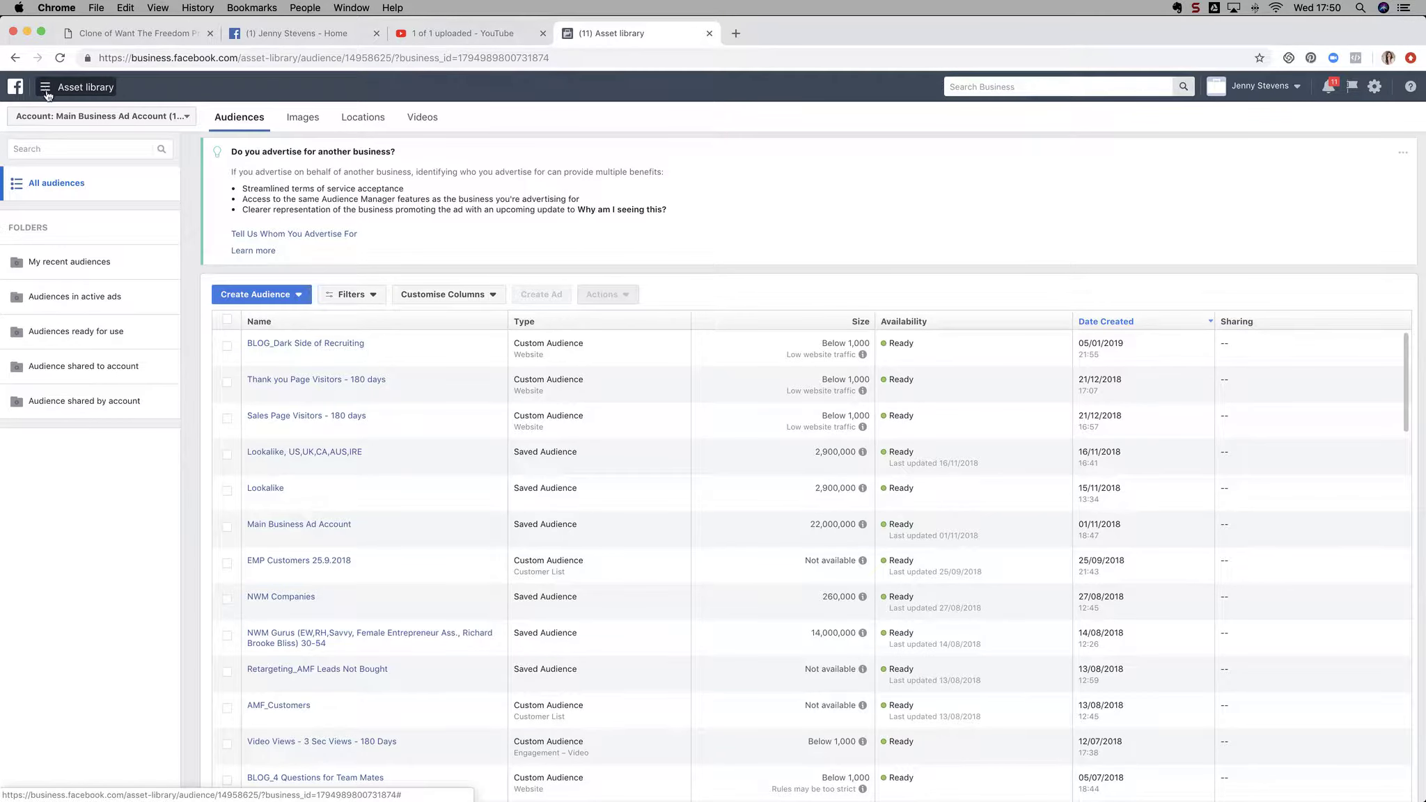
left_click(46, 89)
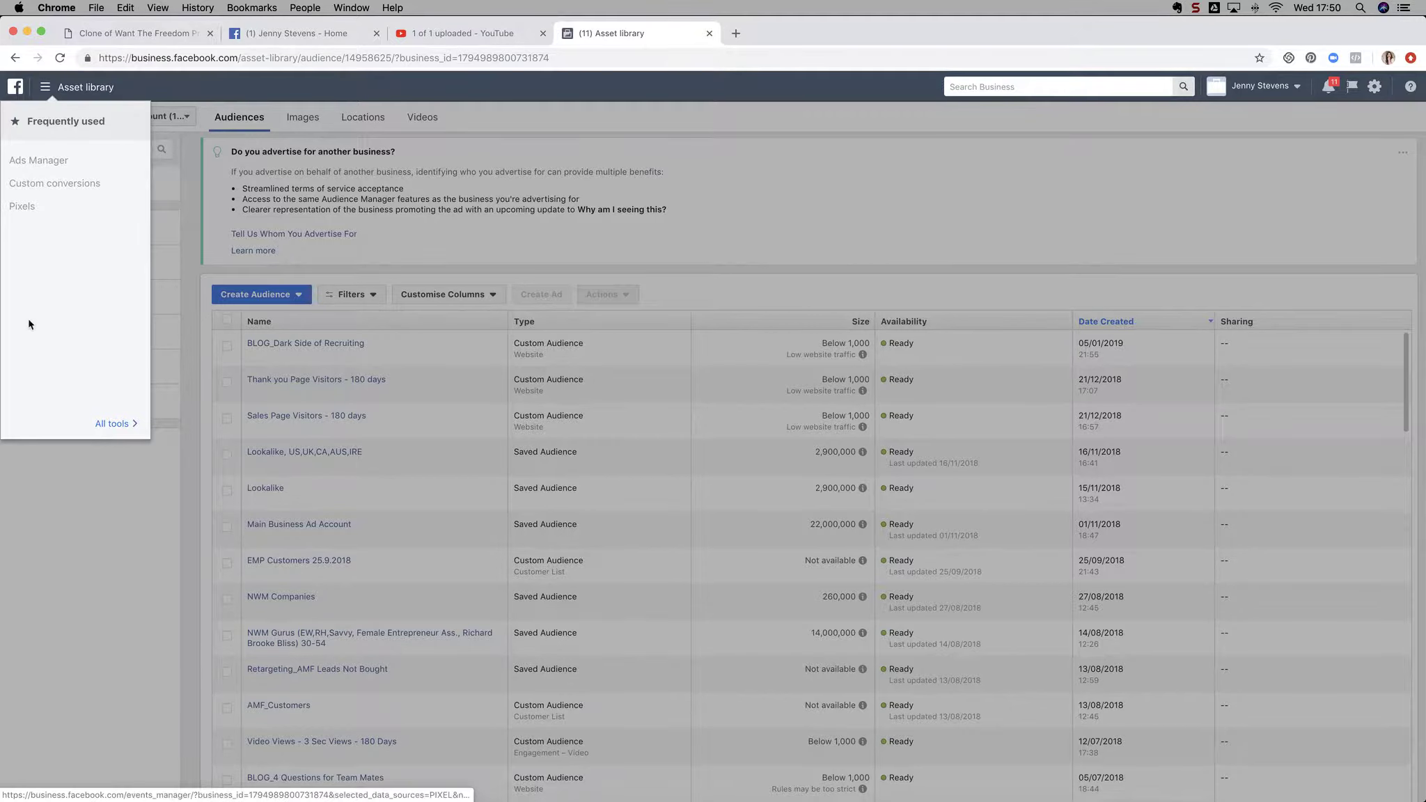
left_click(111, 423)
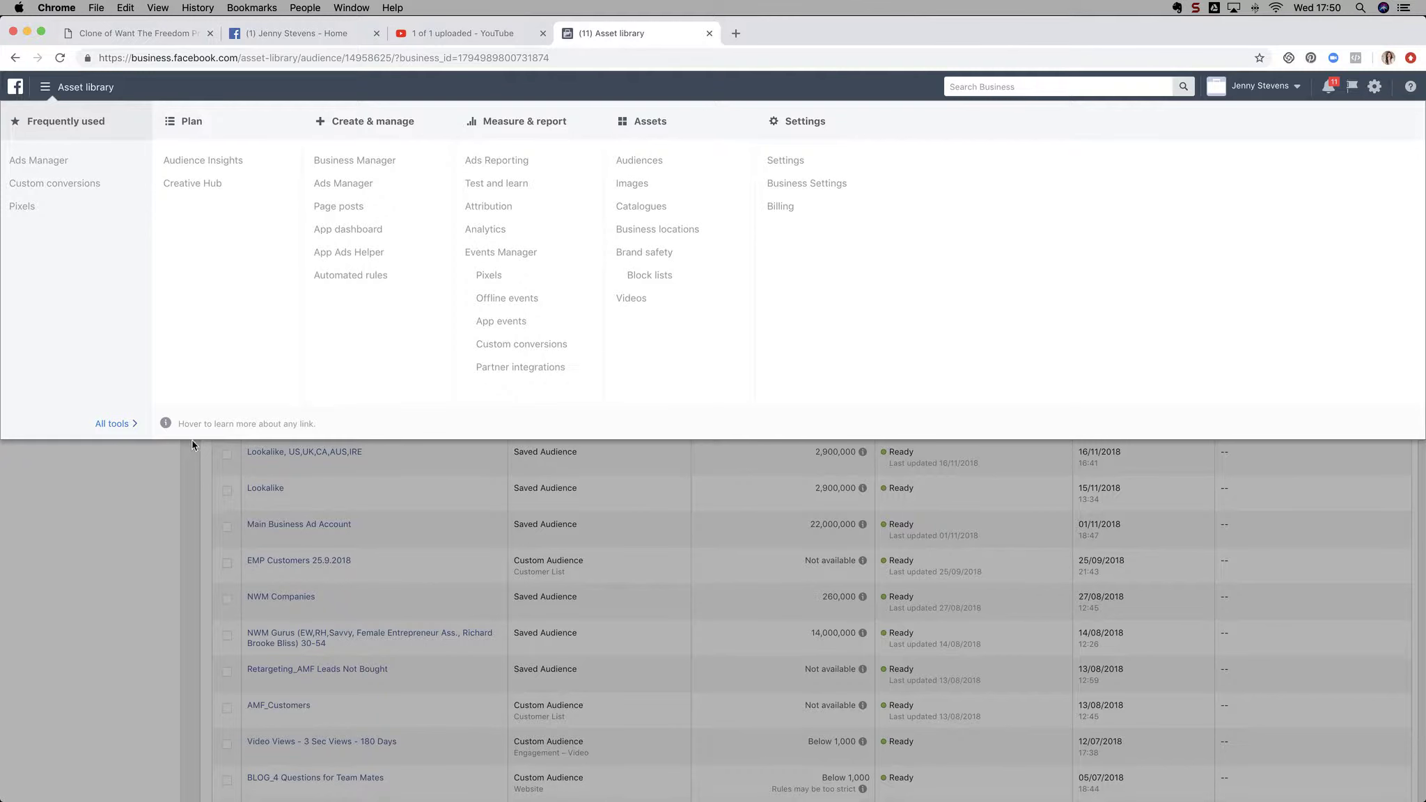
left_click(187, 462)
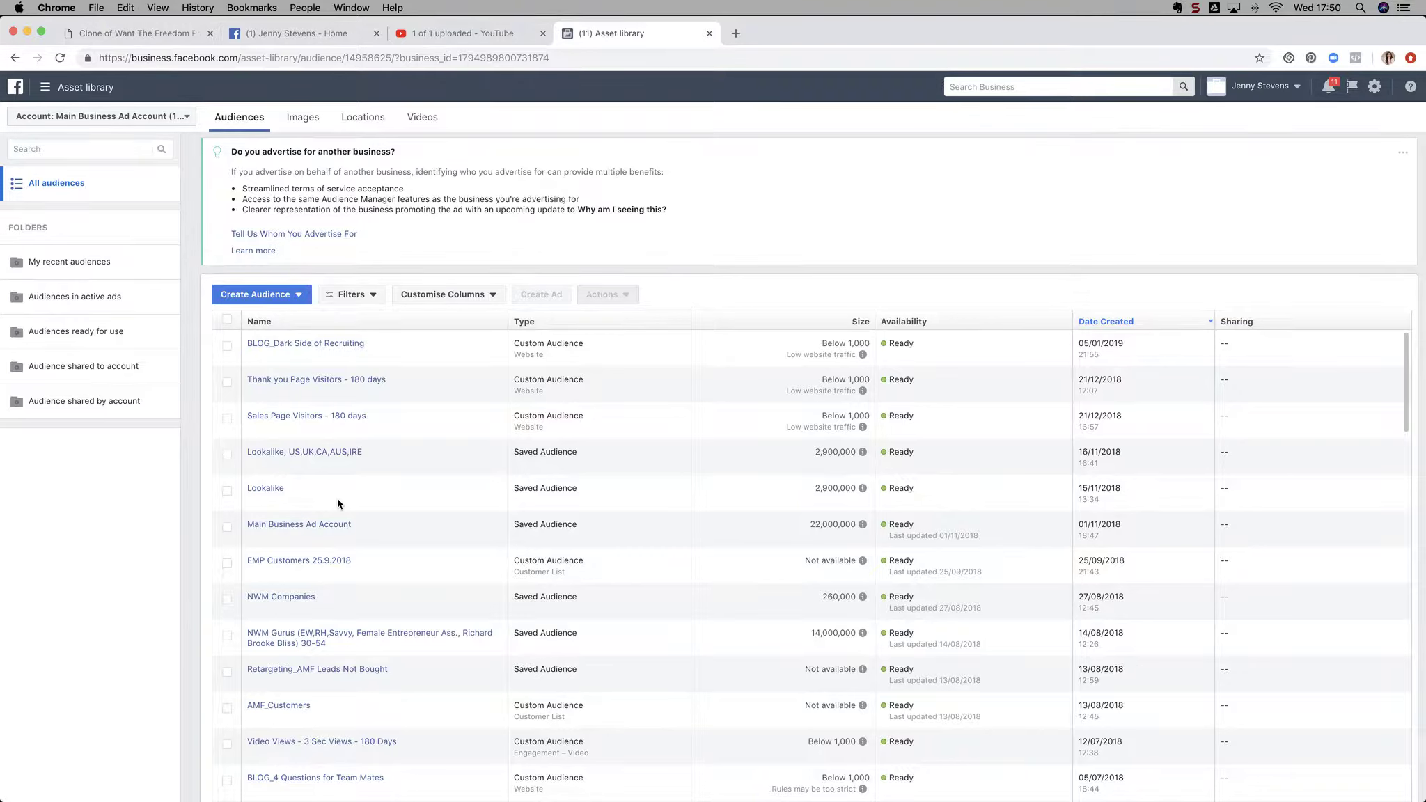
Start creating a lookalike audience.
mouse_move(292, 397)
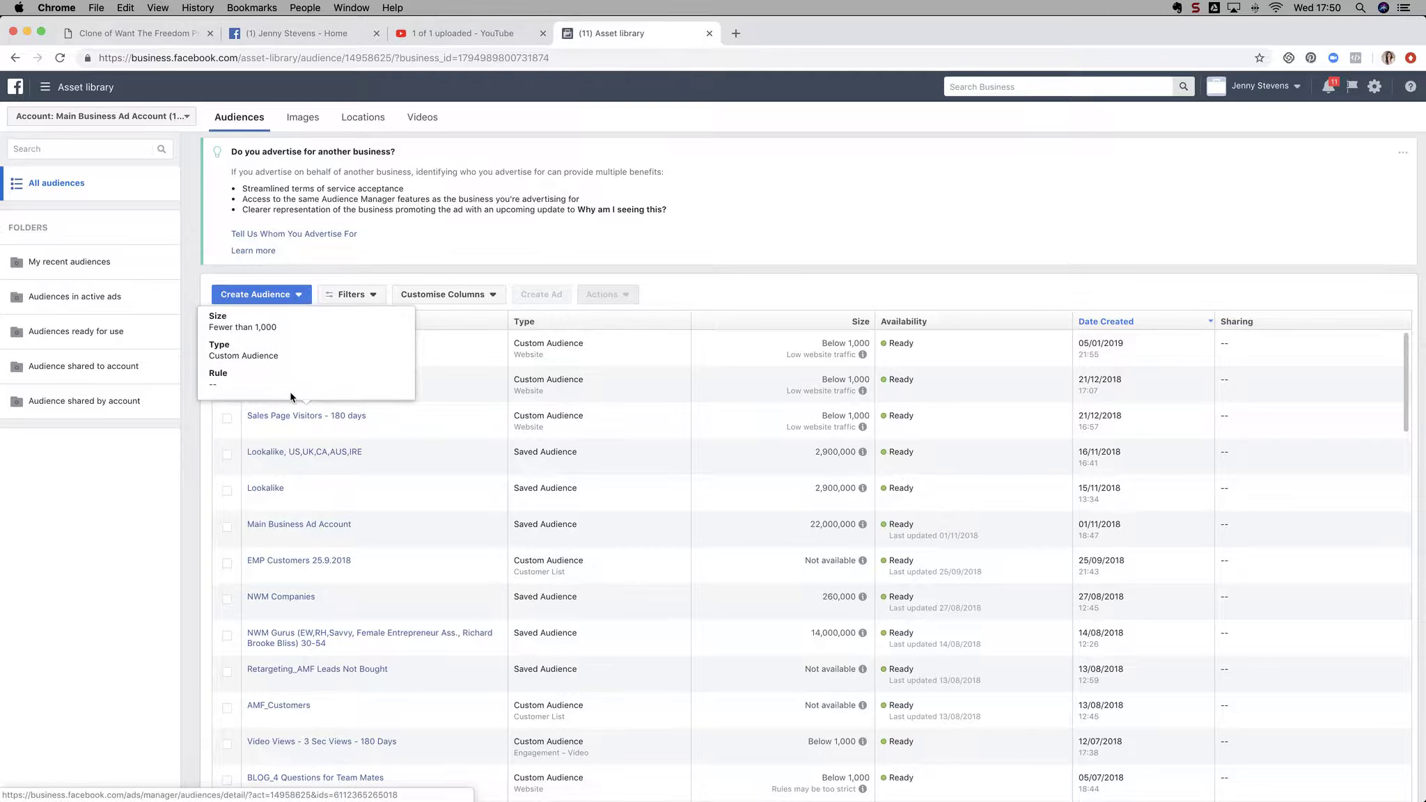
left_click(279, 295)
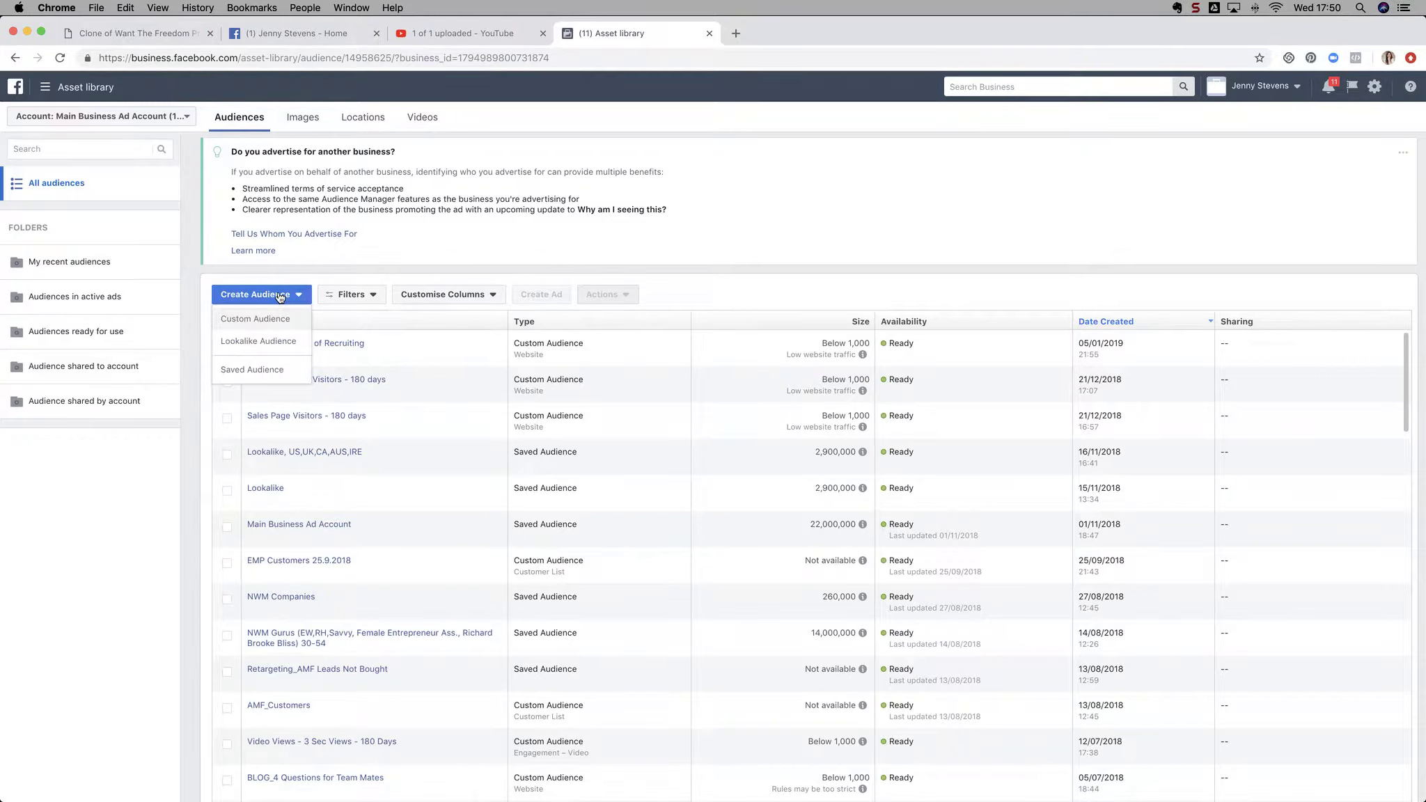
left_click(244, 343)
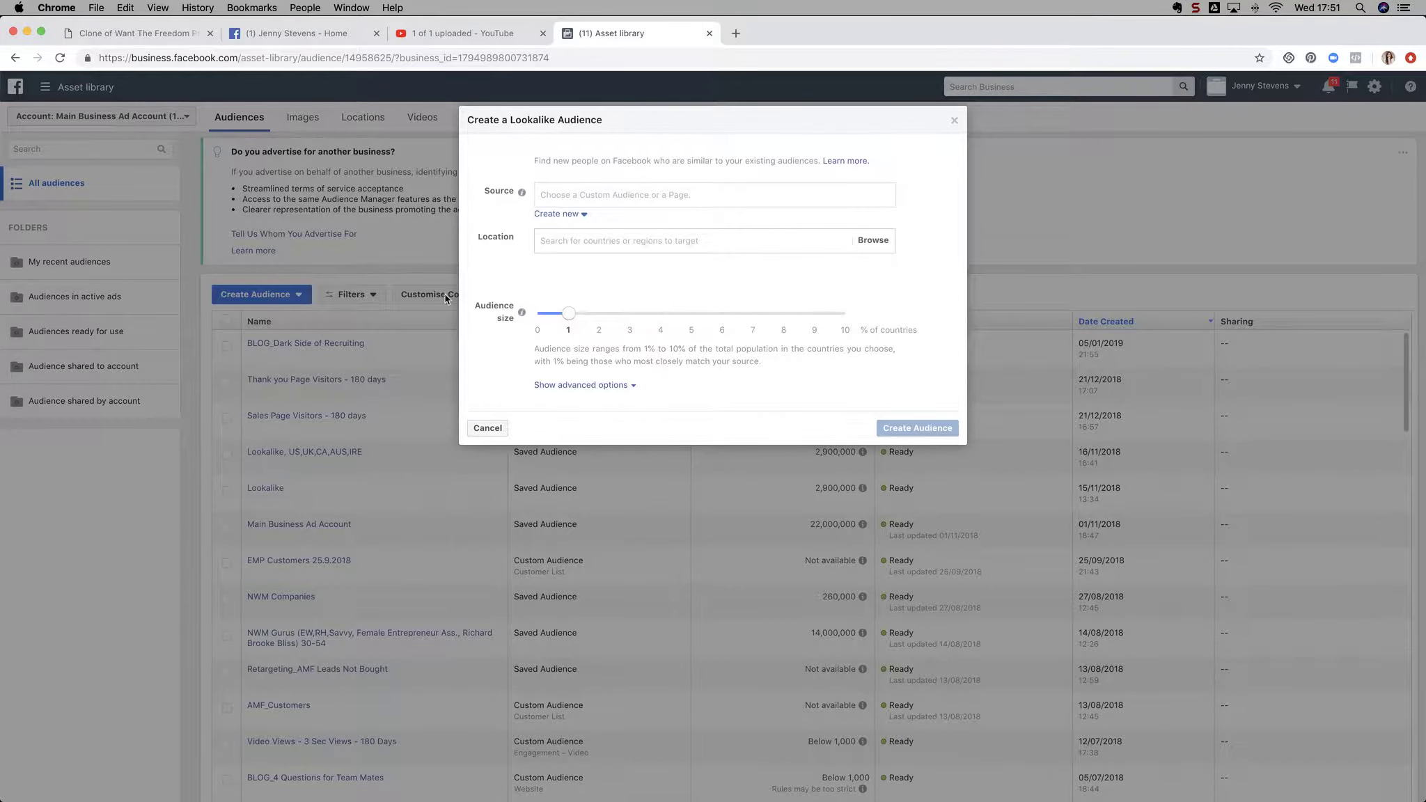
left_click(625, 193)
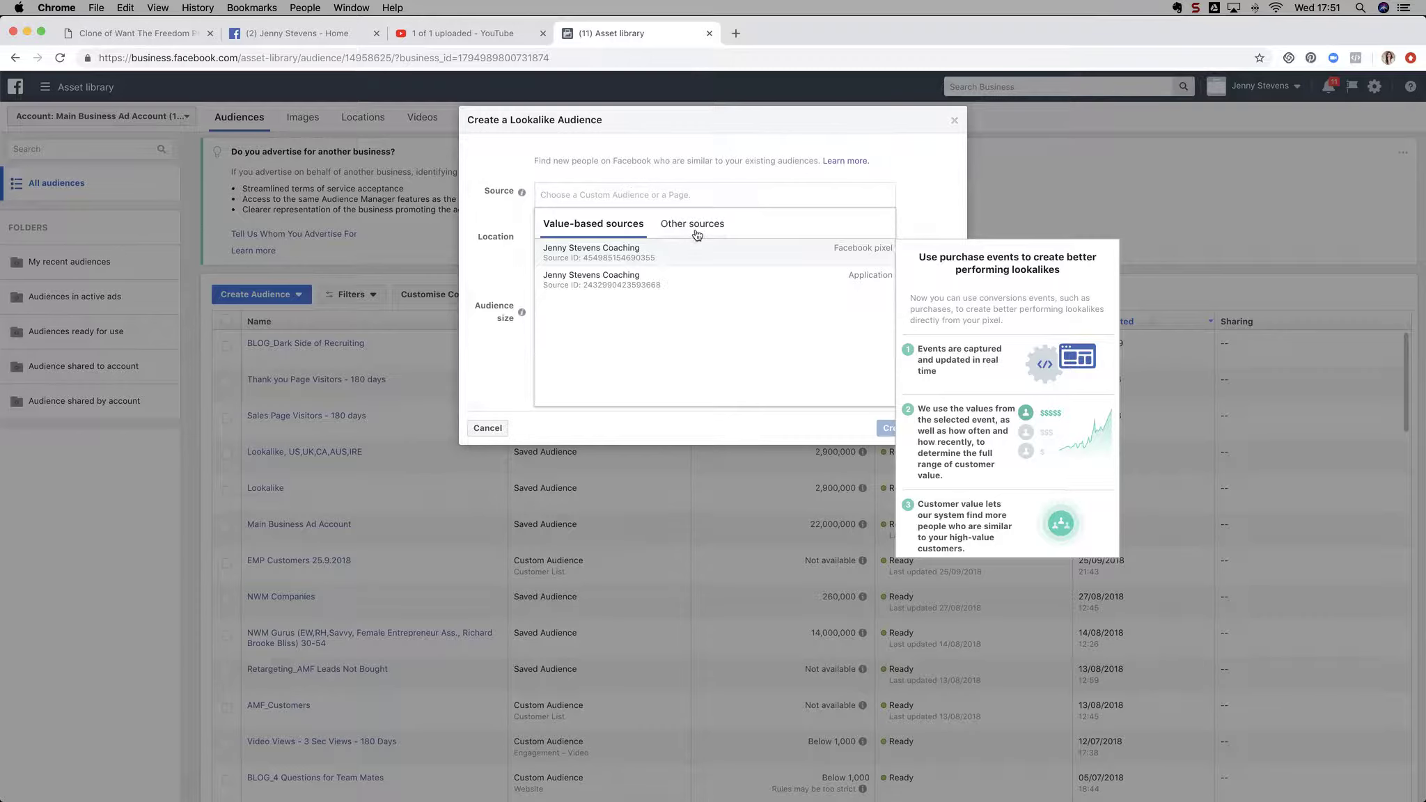
left_click(603, 253)
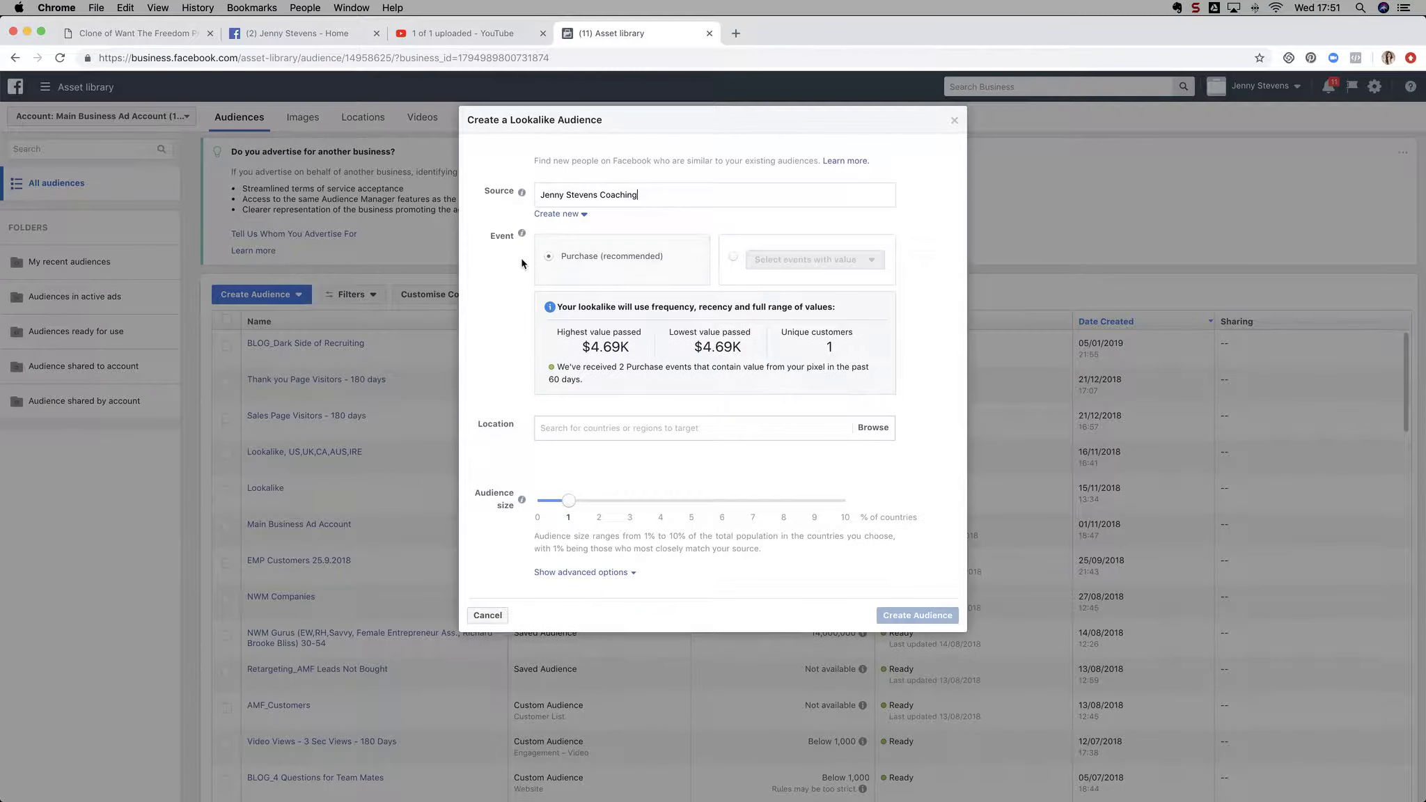
triple_click(647, 193)
left_click(595, 195, "shift")
key("BackSpace")
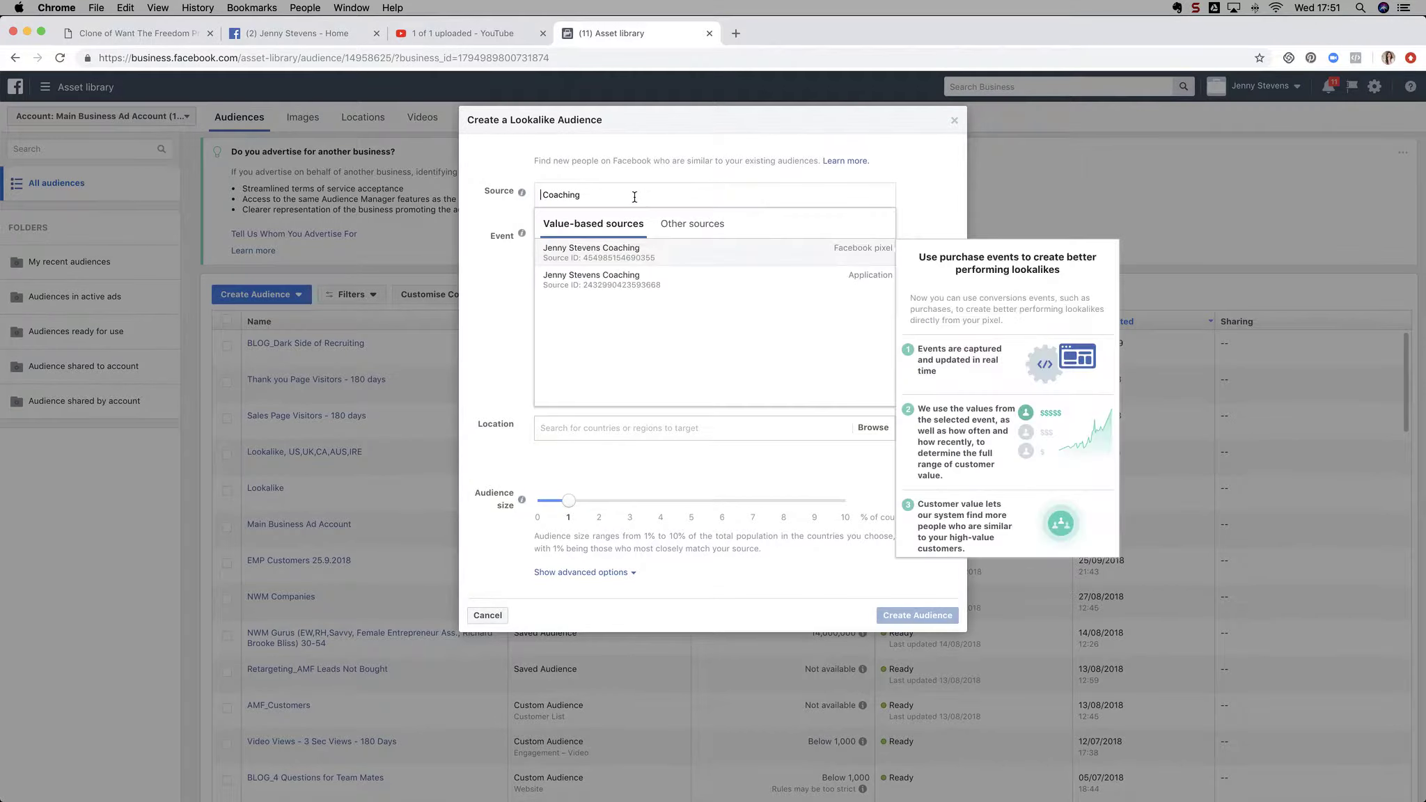
key("super+a")
key("BackSpace")
left_click(501, 232)
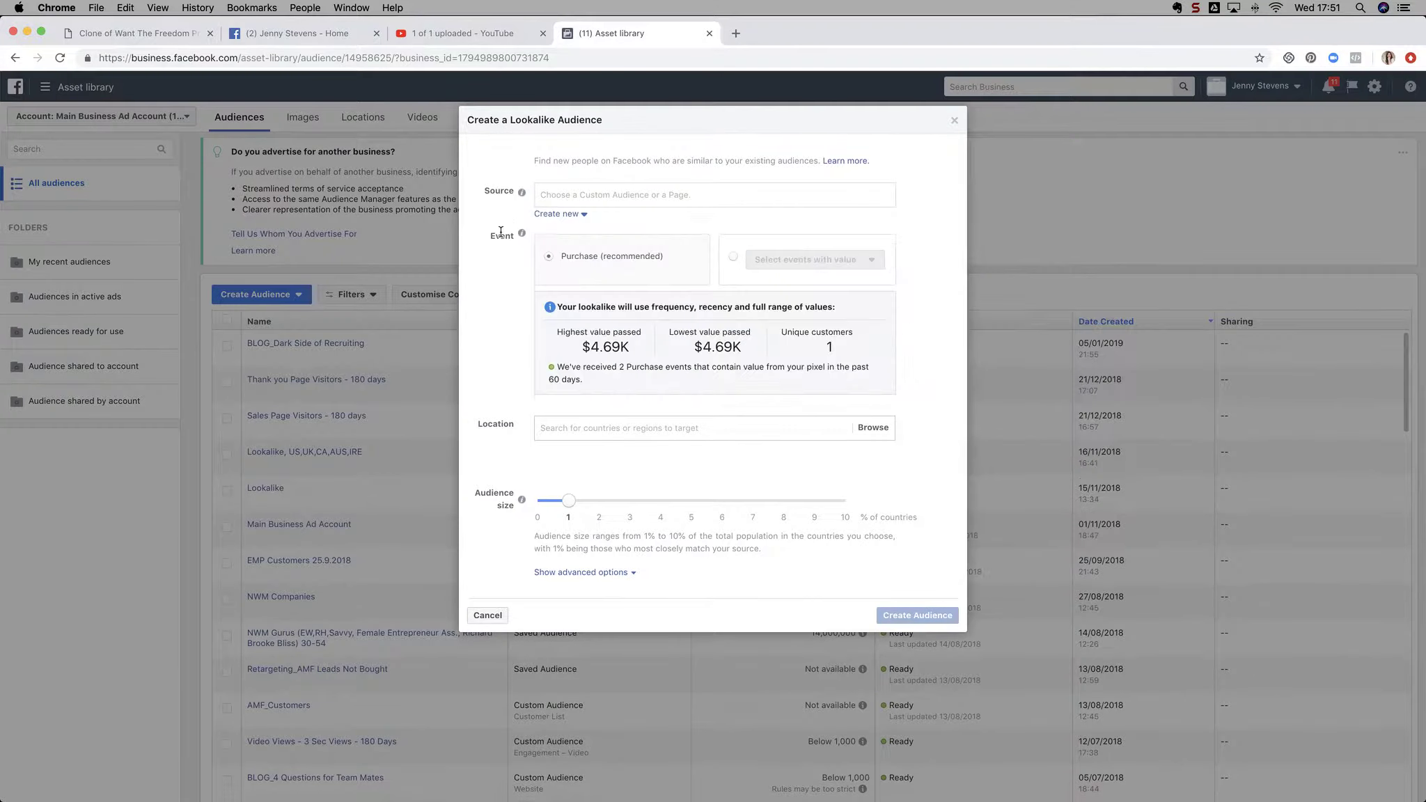
Begin a new custom audience as the source, based on video engagement by people who have watched at 95% of the video.
left_click(576, 215)
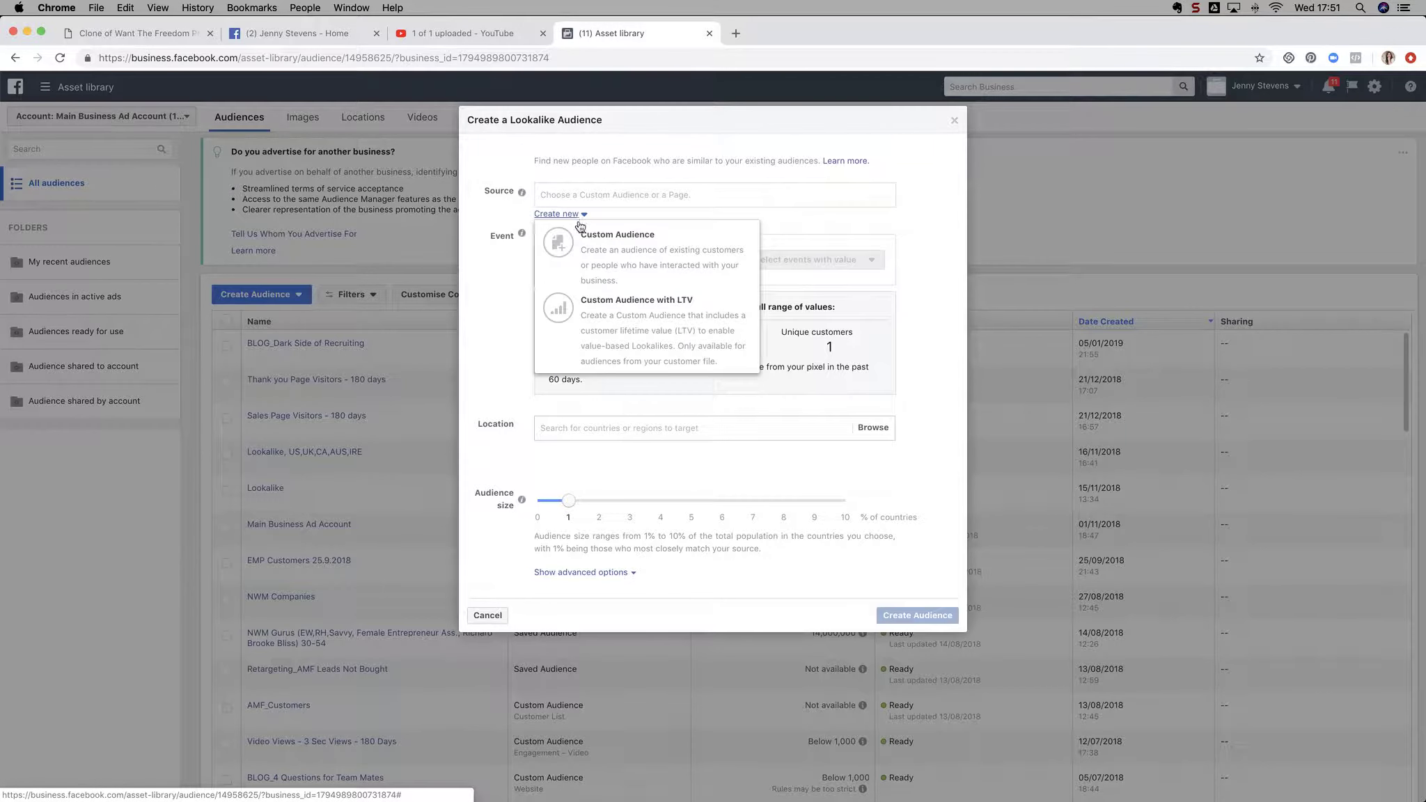
left_click(613, 246)
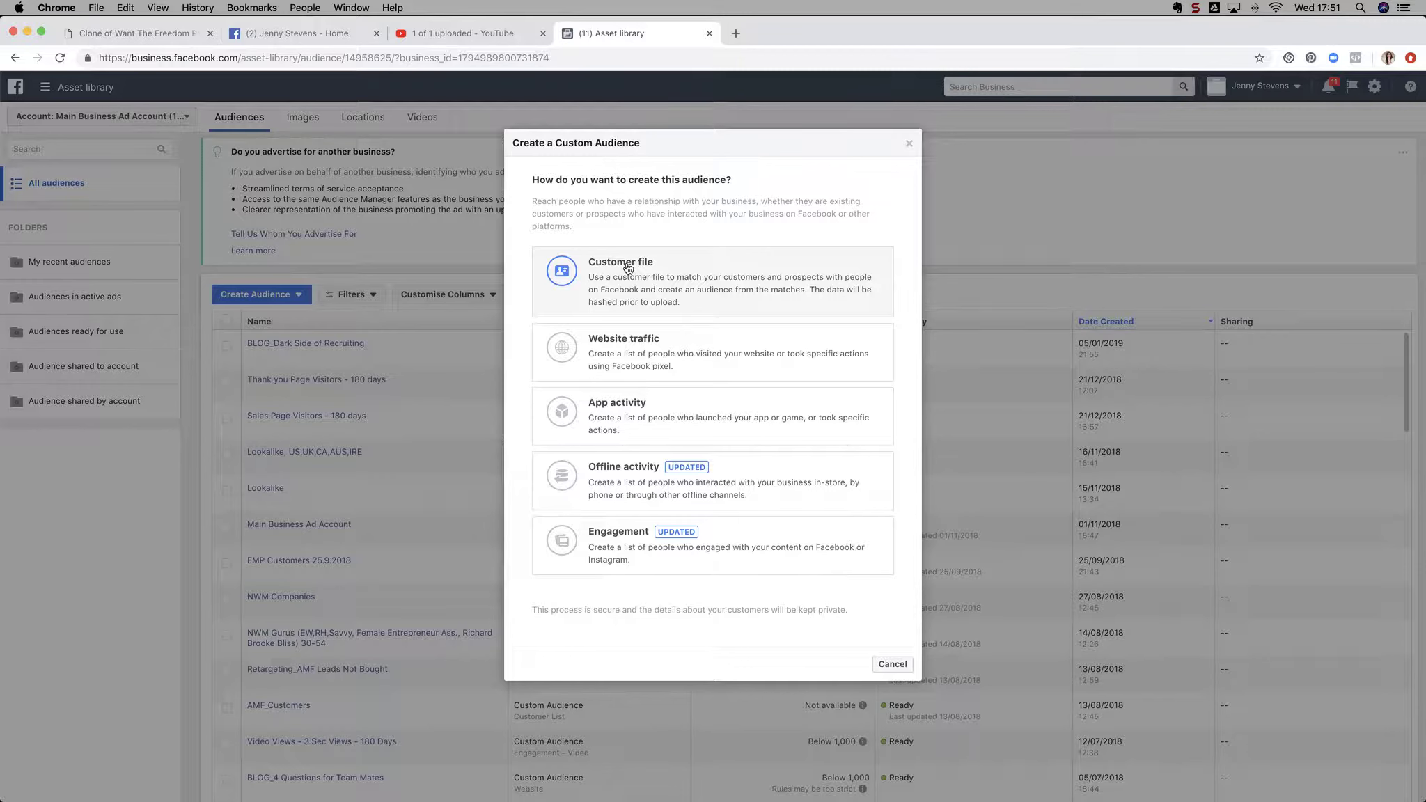
left_click(562, 543)
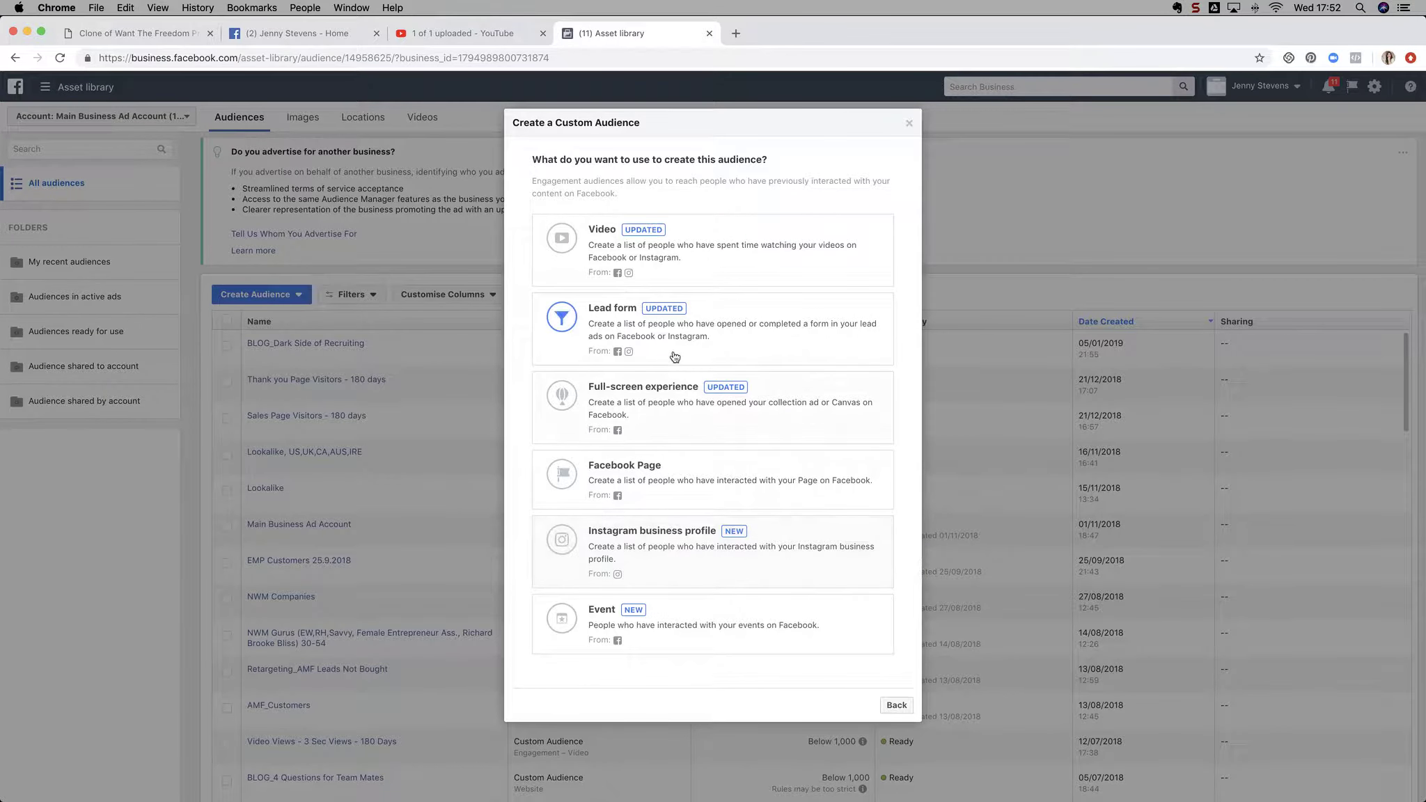
left_click(704, 254)
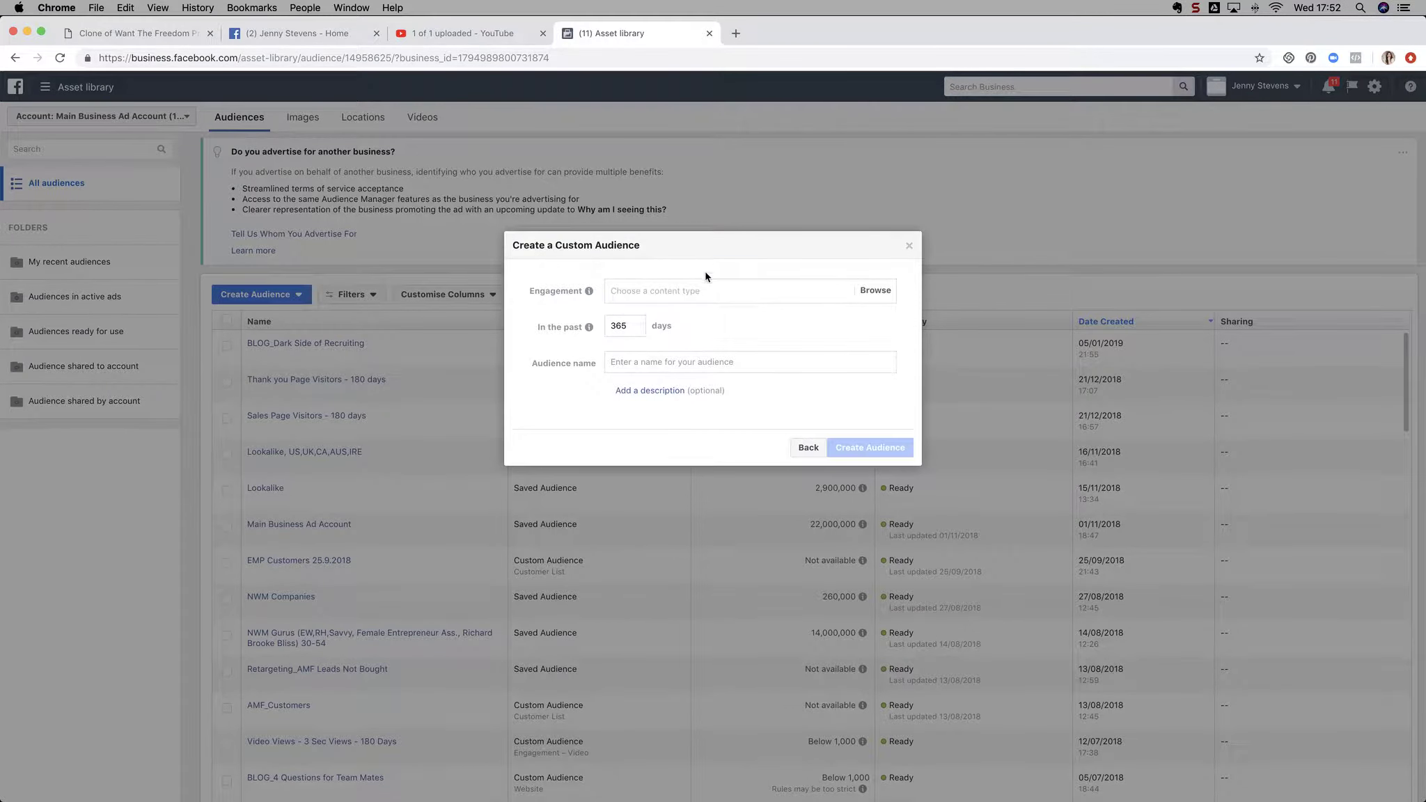
left_click(673, 291)
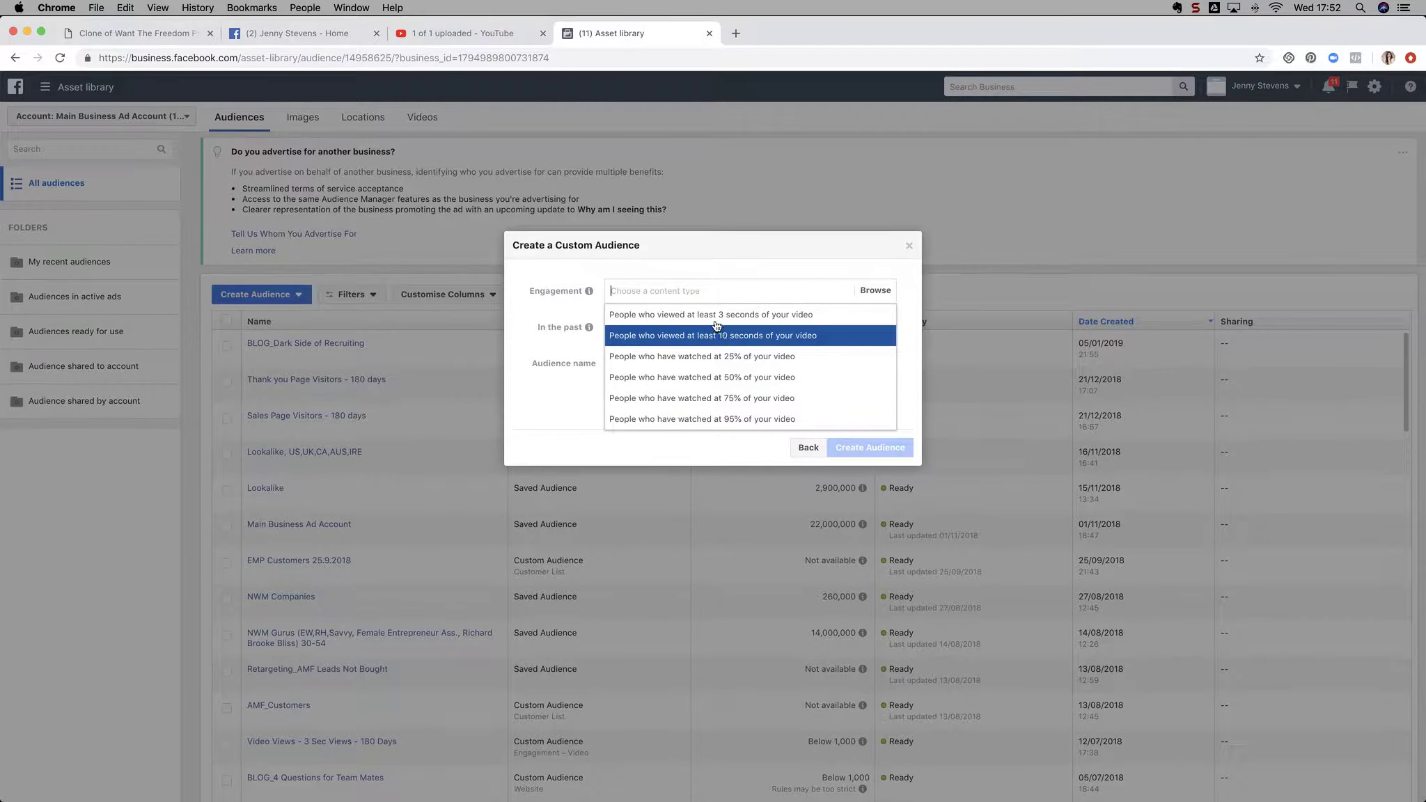
left_click(697, 418)
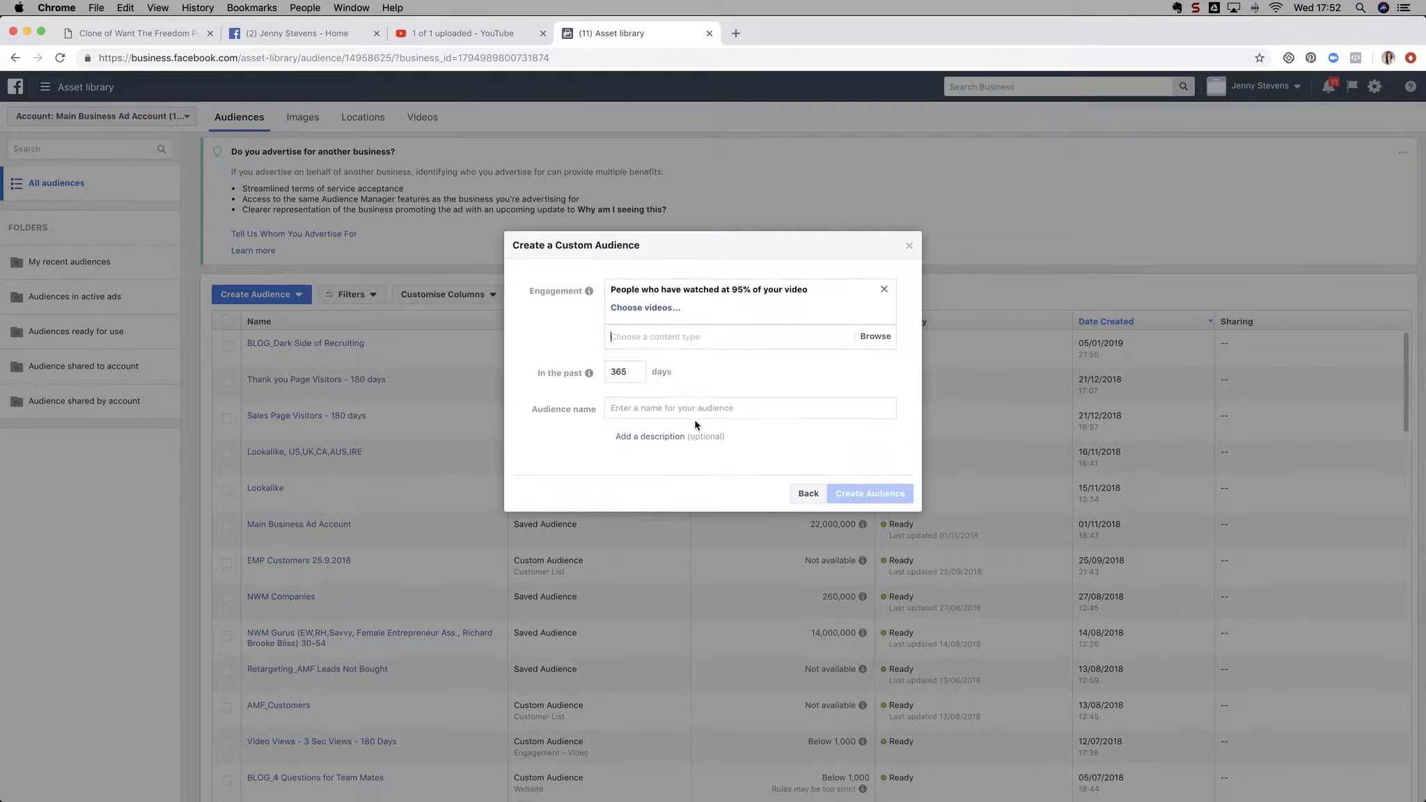
Open the video selection for the 95% condition and list the videos from the Facebook Page carrying the account owner's name.
left_click(651, 311)
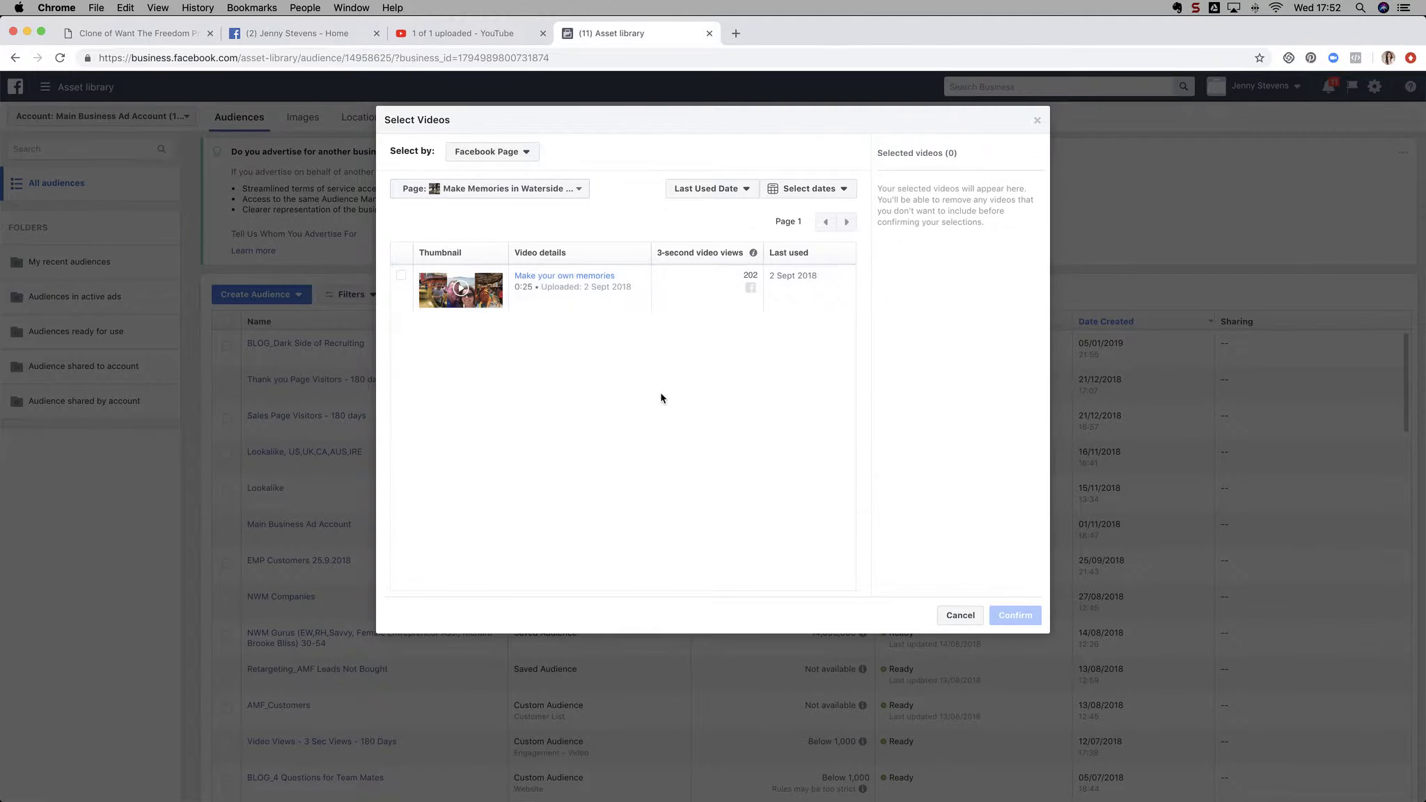
left_click(520, 191)
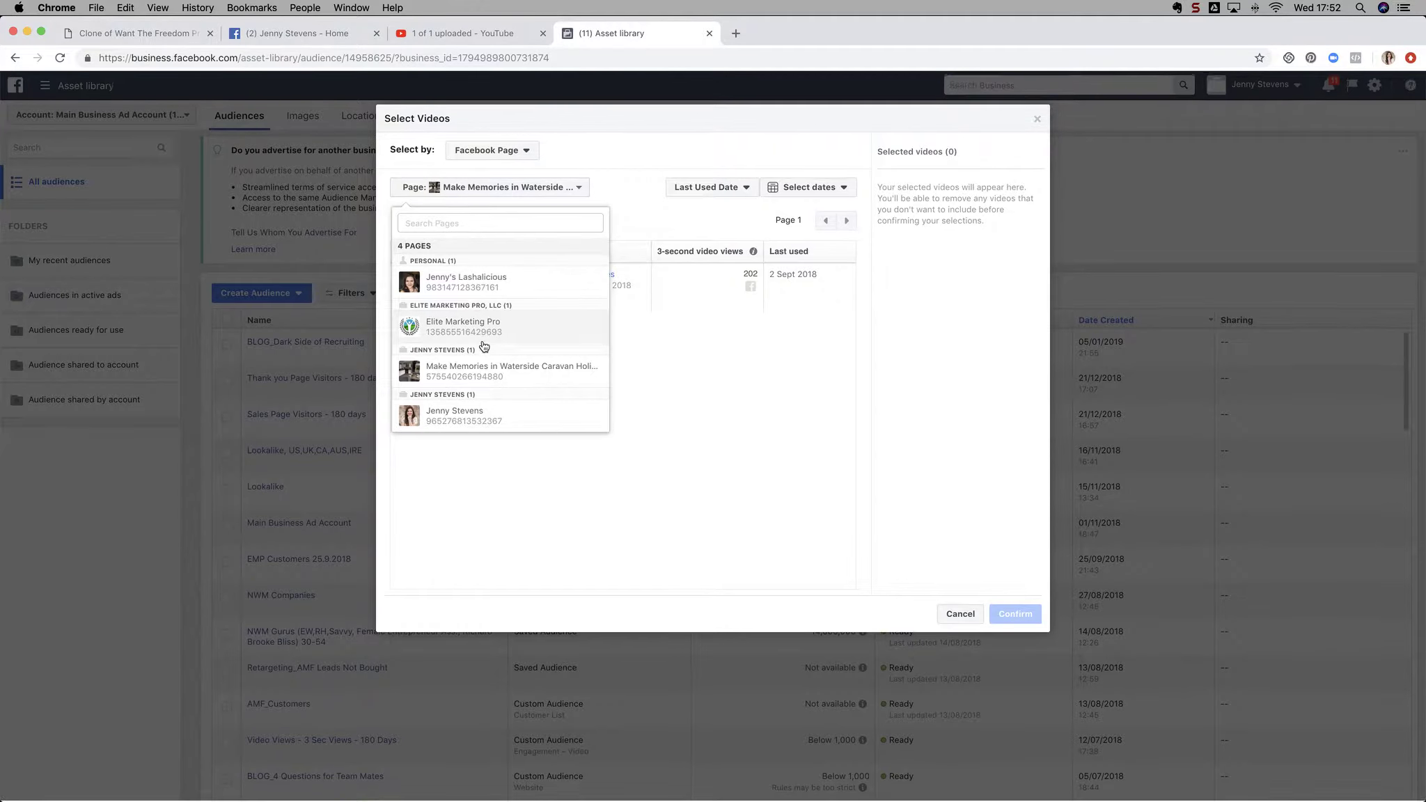
left_click(463, 417)
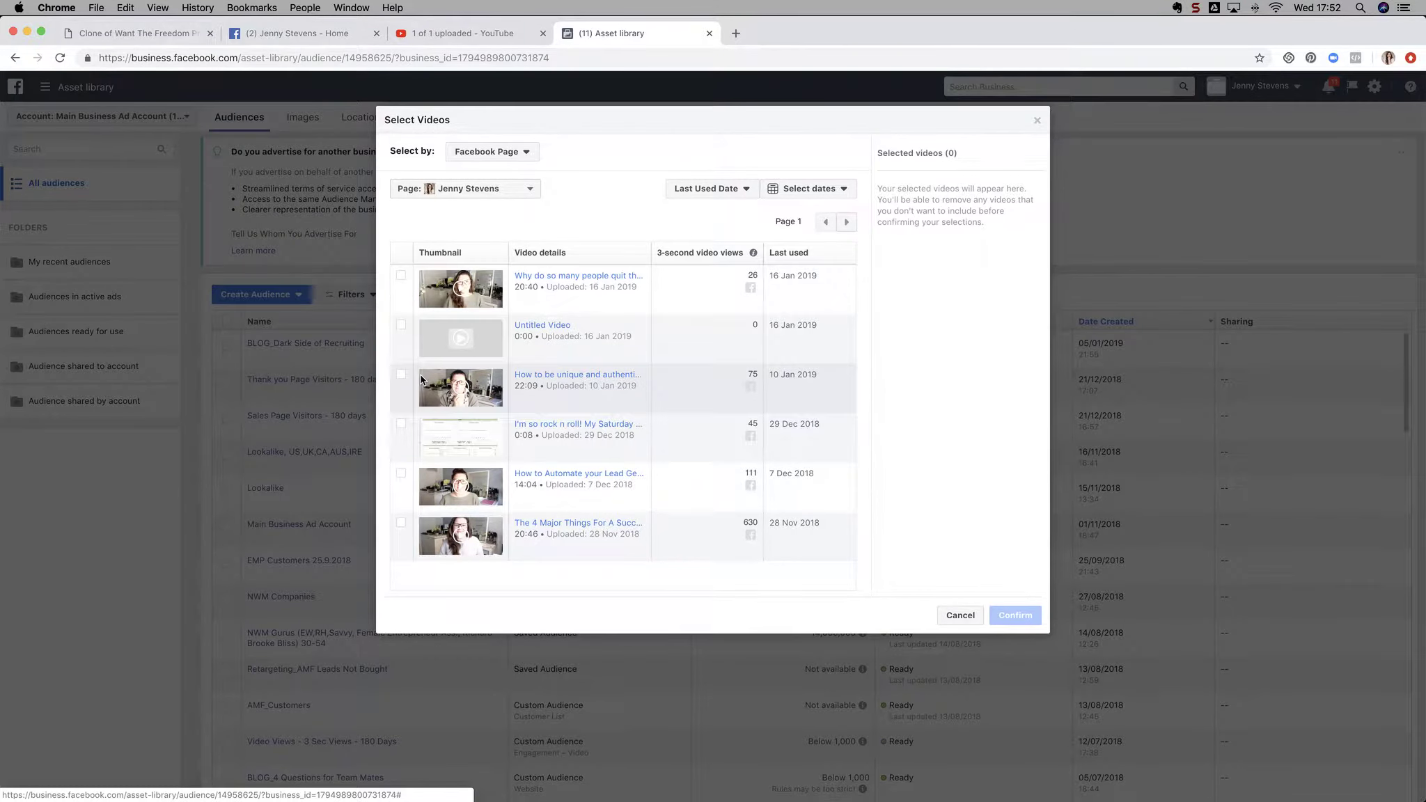
left_click(838, 189)
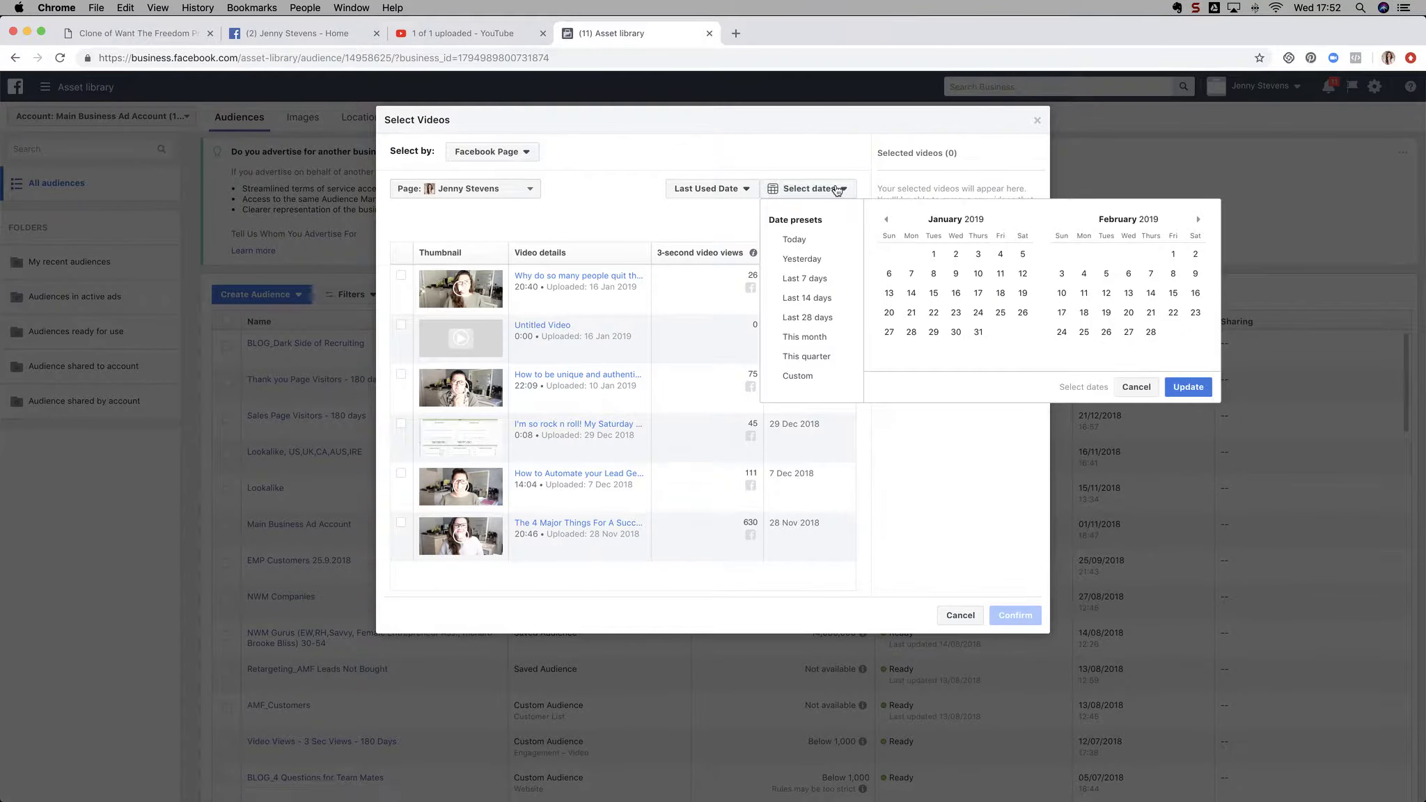
left_click(1134, 396)
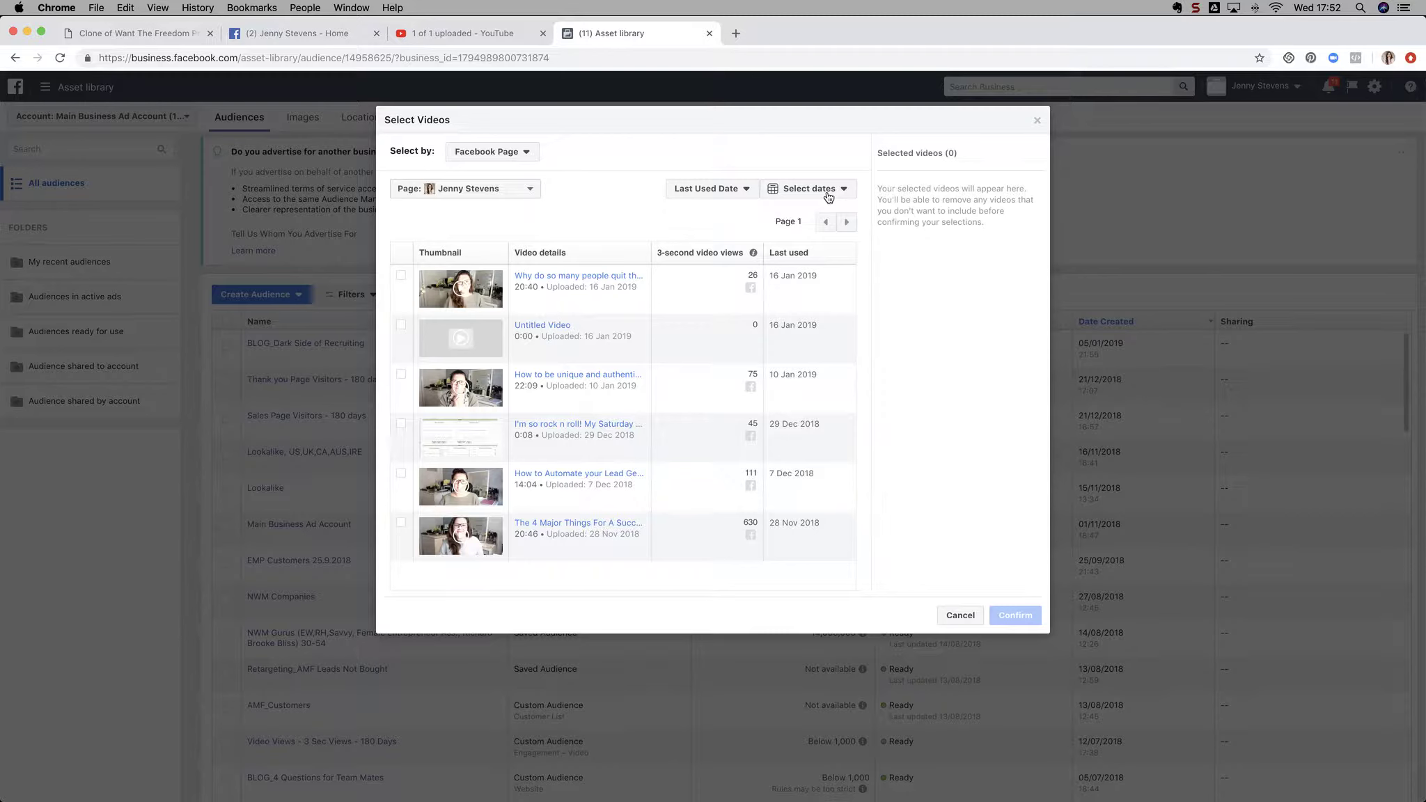
Select the videos lasting 20:40, 22:09, 14:04 and 20:46, and confirm the selection.
left_click(399, 279)
left_click(402, 376)
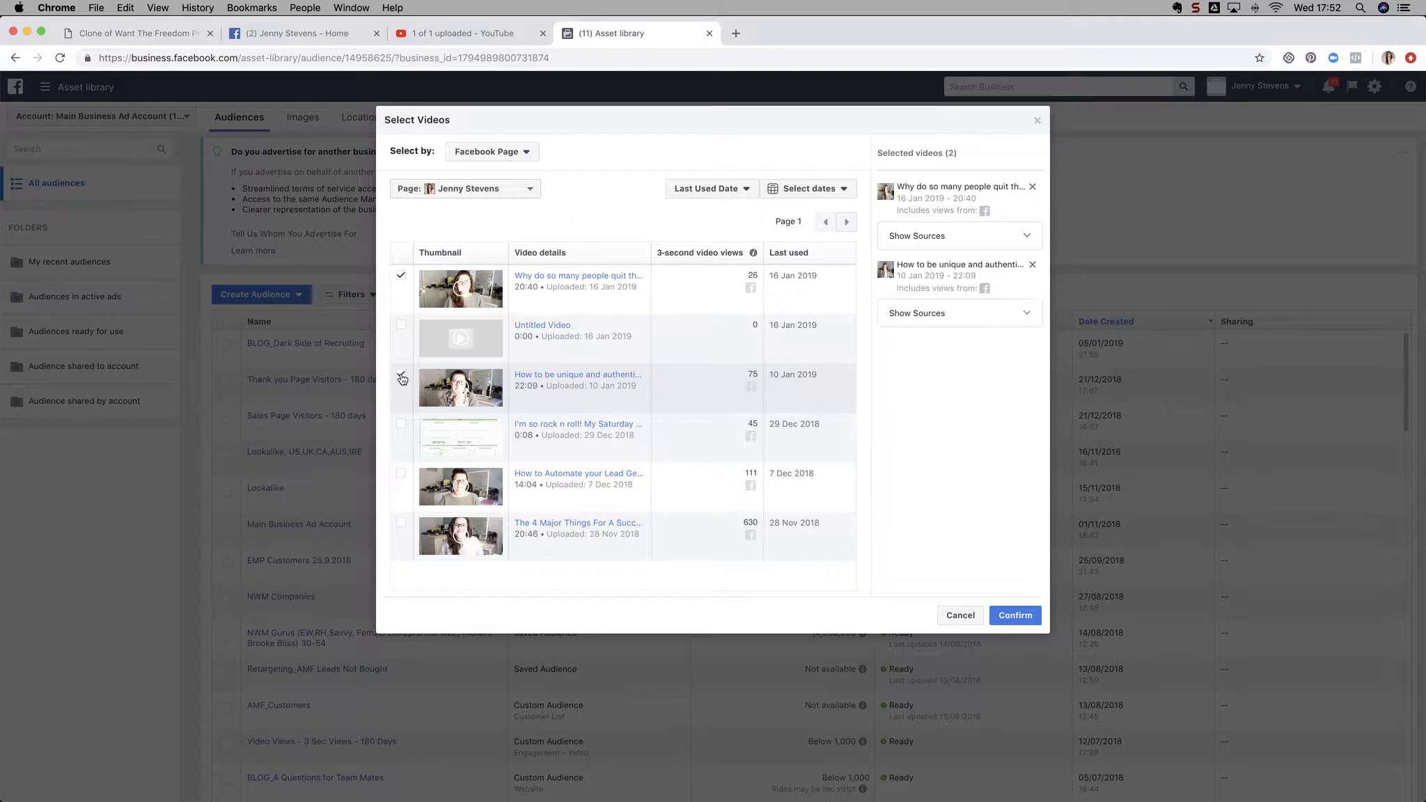
left_click(1023, 234)
left_click(1024, 235)
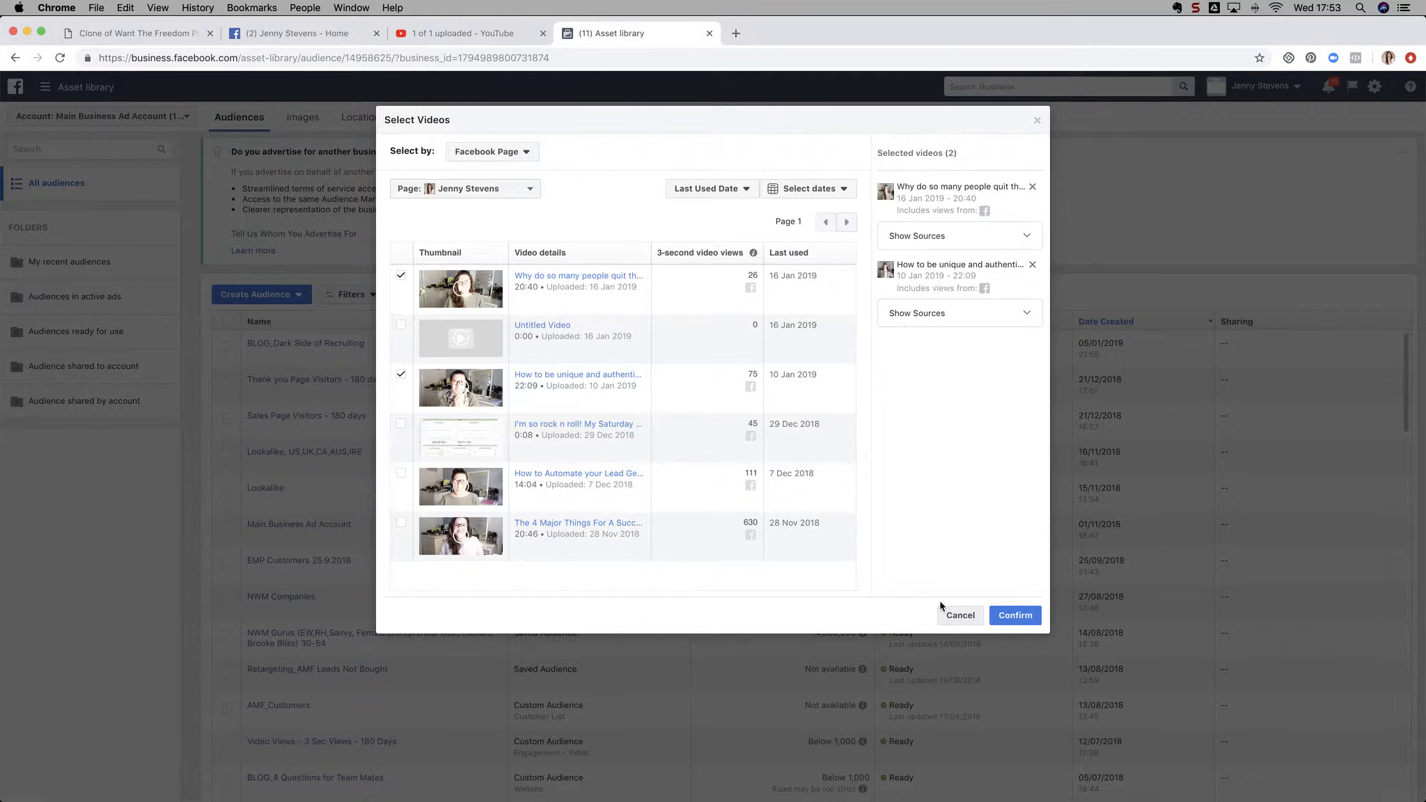
left_click(401, 475)
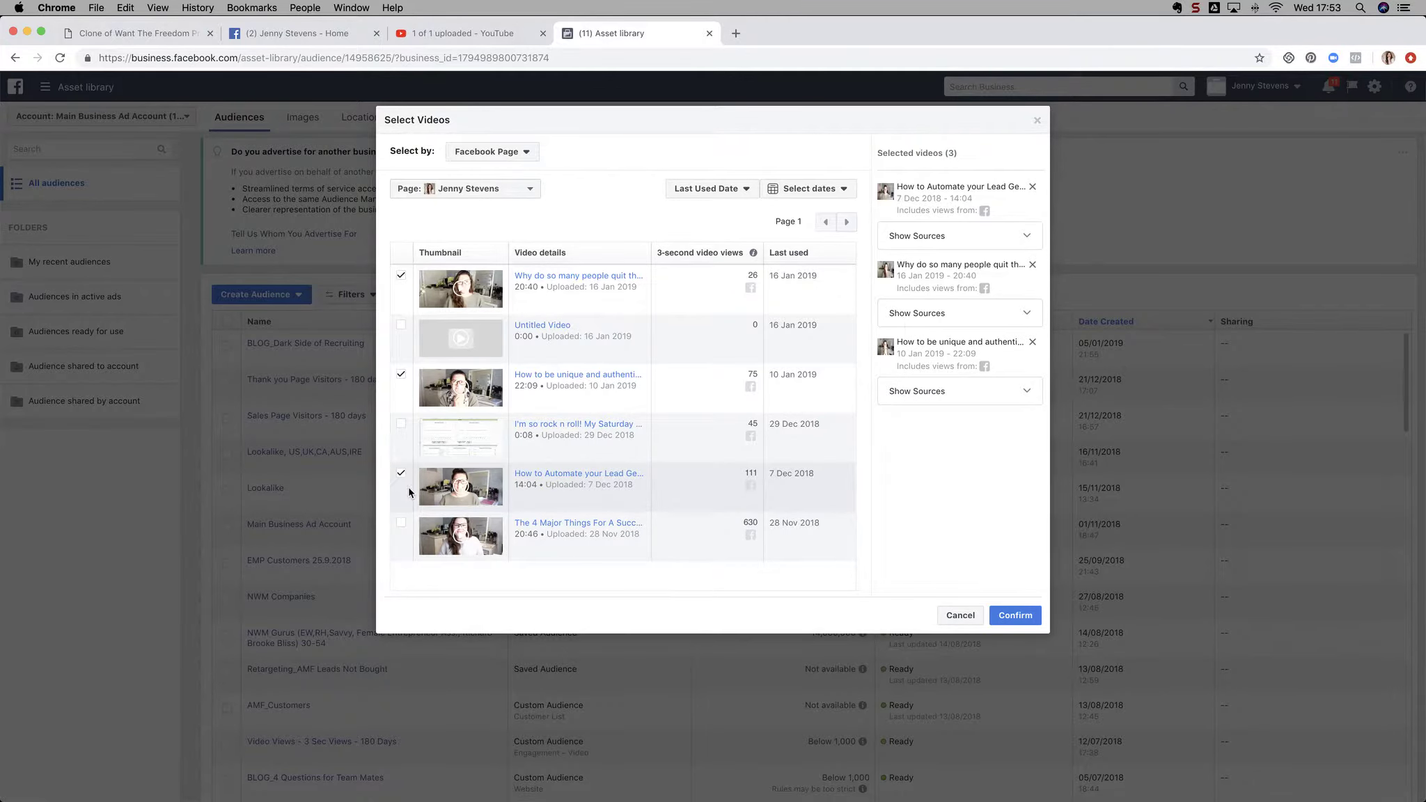
left_click(402, 523)
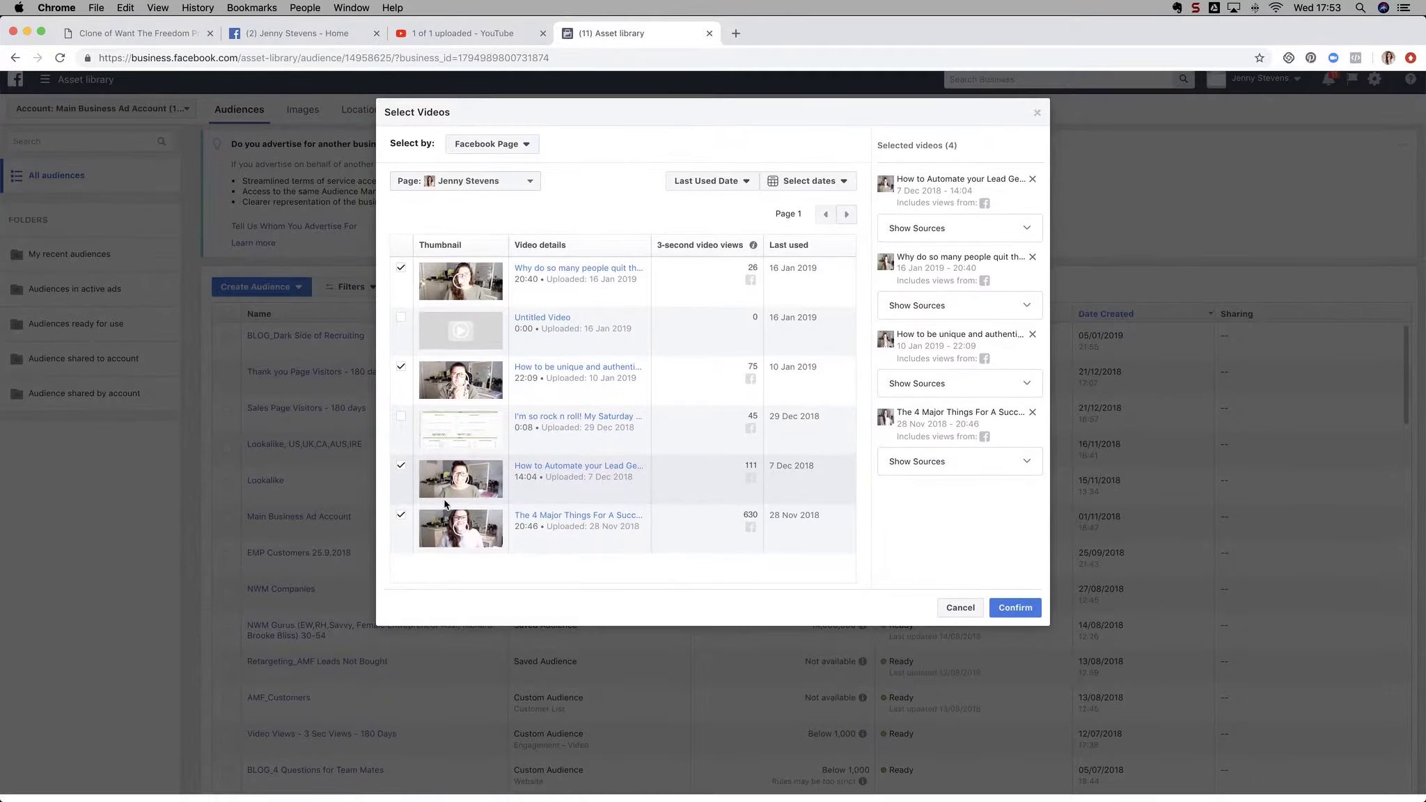
left_click(1015, 616)
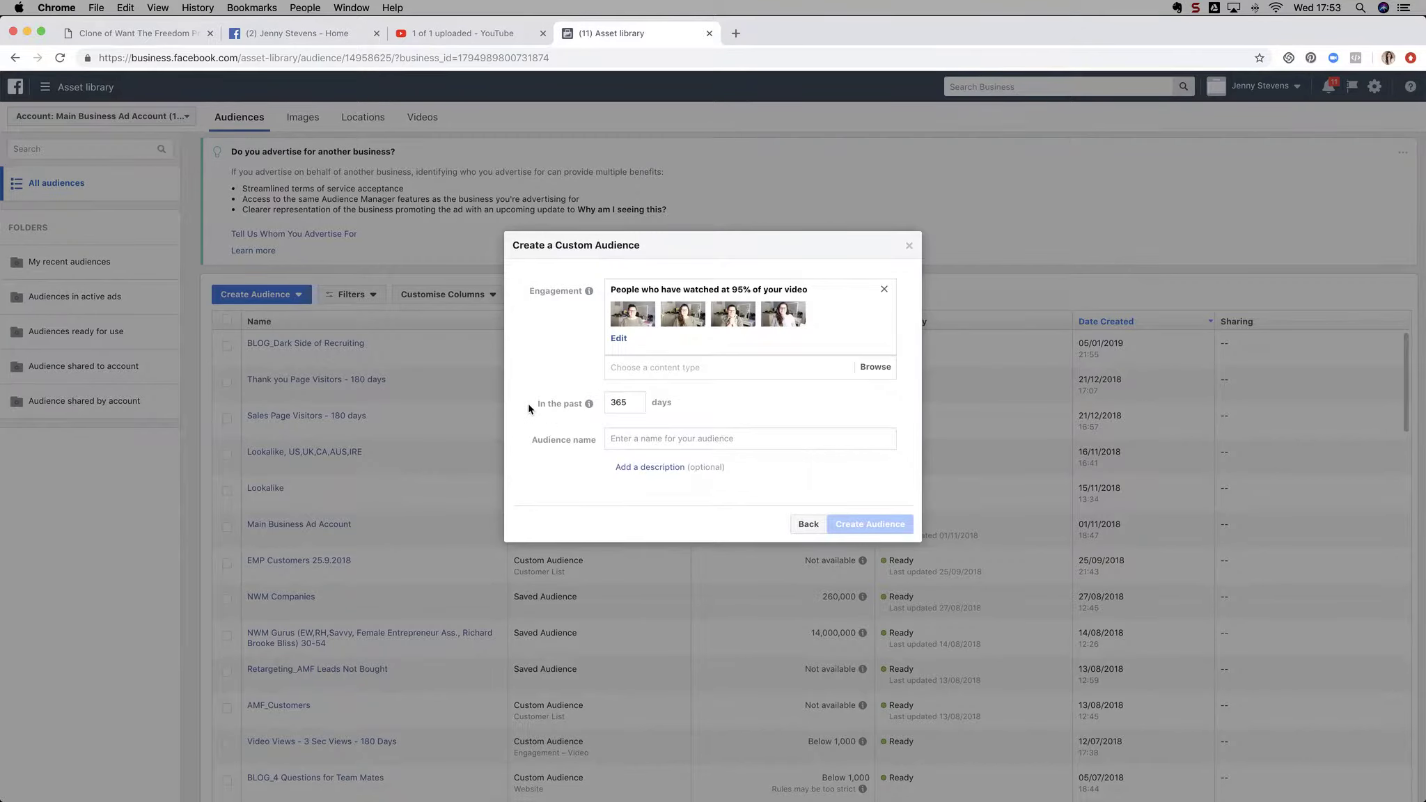
Set the engagement period of the custom audience to the past 180 days.
left_click_drag(632, 403, 609, 404)
type("30")
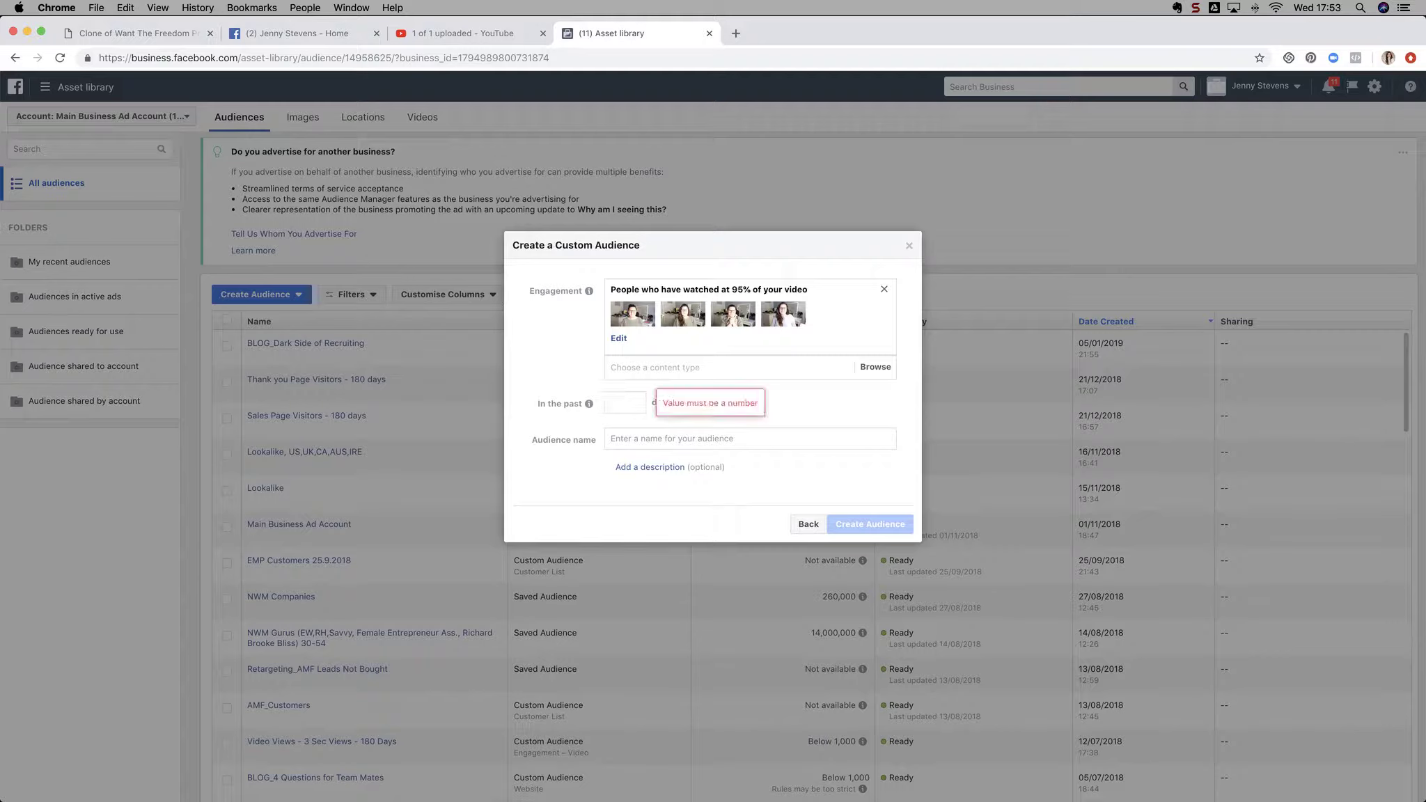
type("90")
key("BackSpace")
type("180")
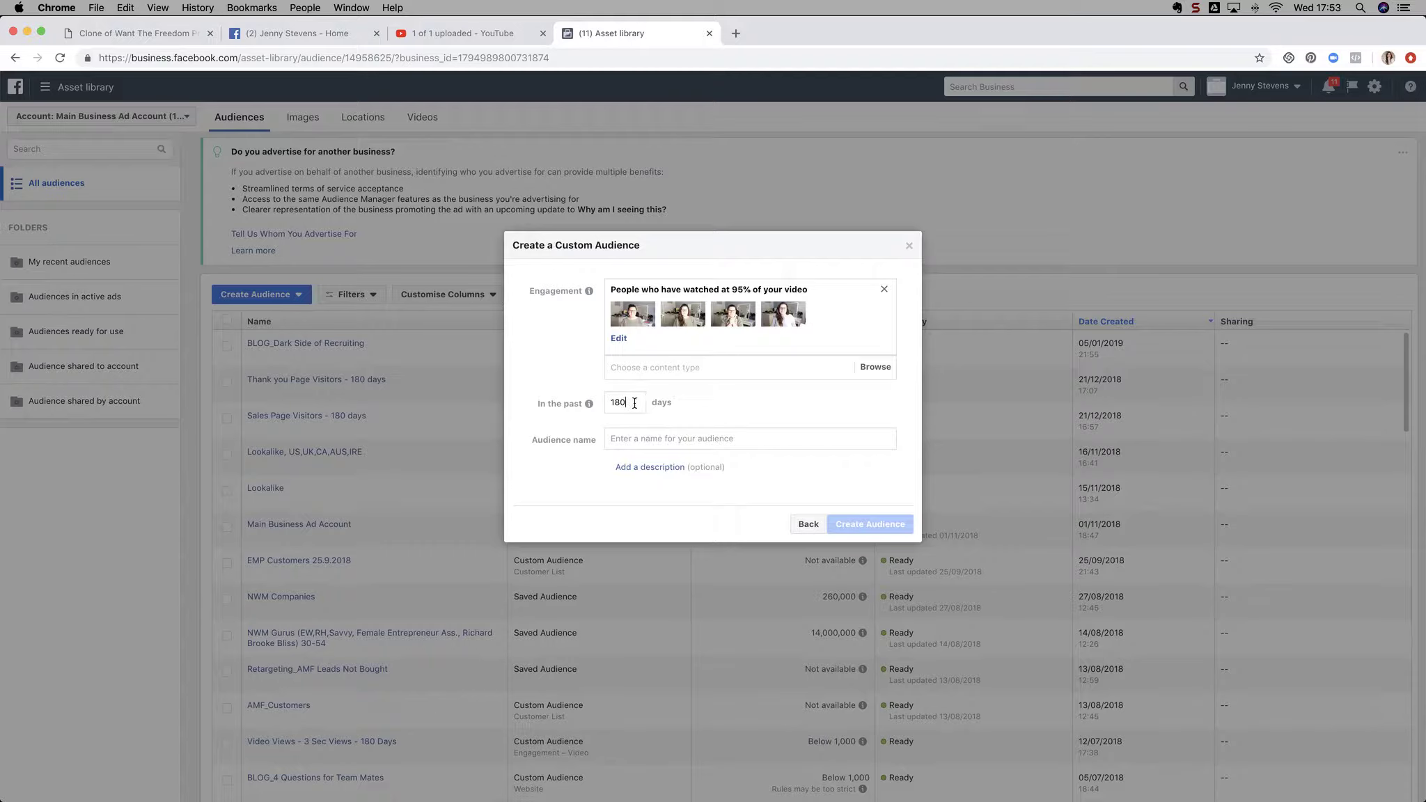
Name the audience "Video Test", create it, and finish without creating an ad or expanding the audience.
left_click(640, 433)
type("Video Test")
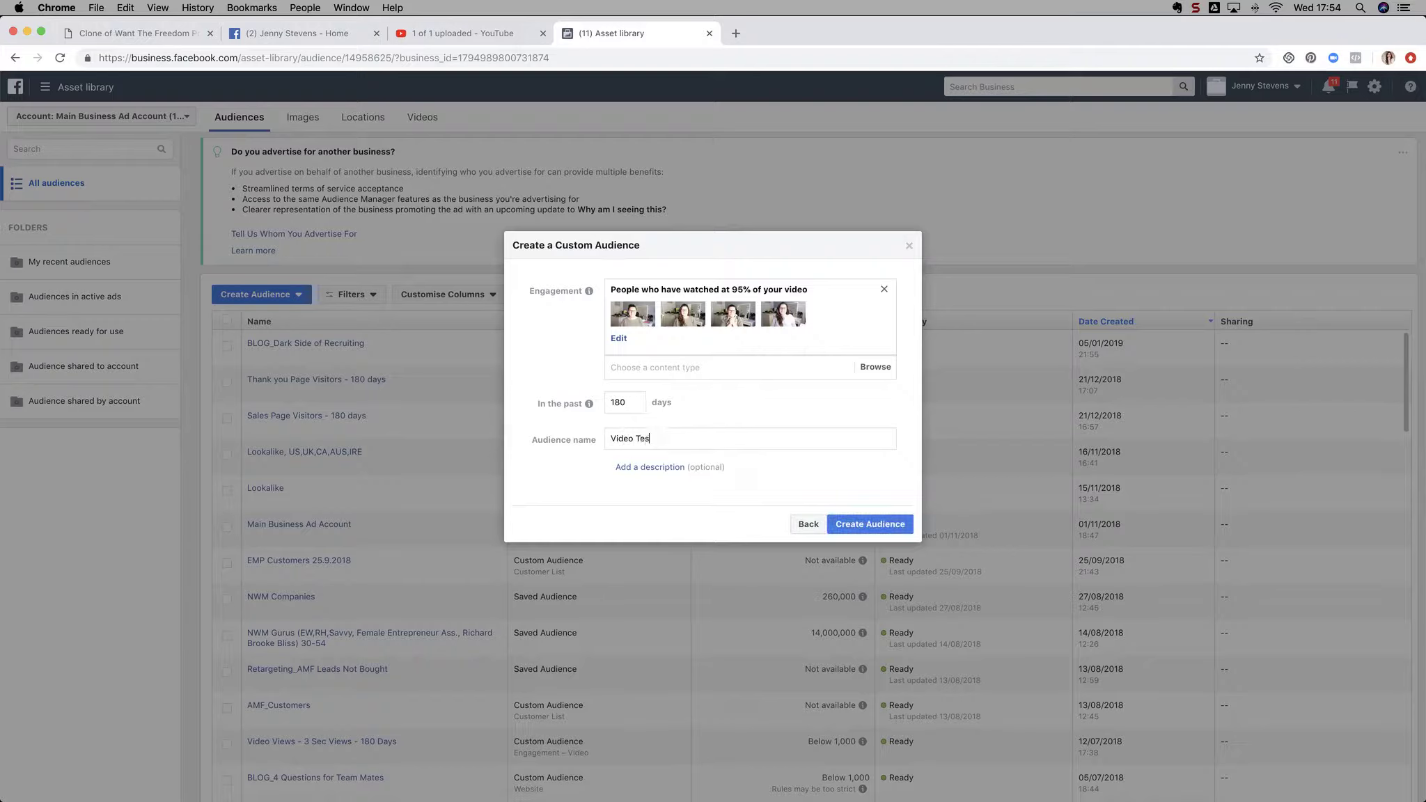
left_click(870, 527)
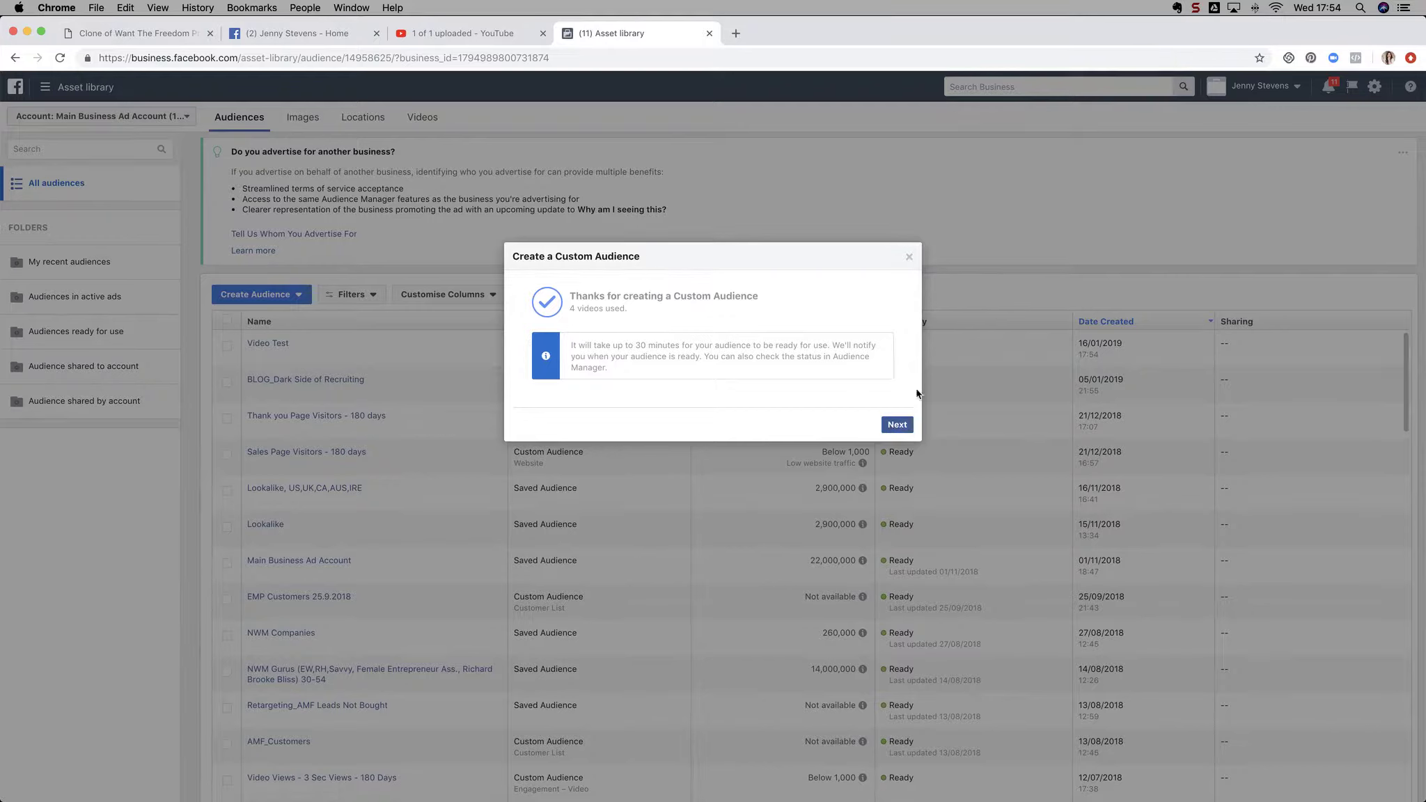
left_click(897, 426)
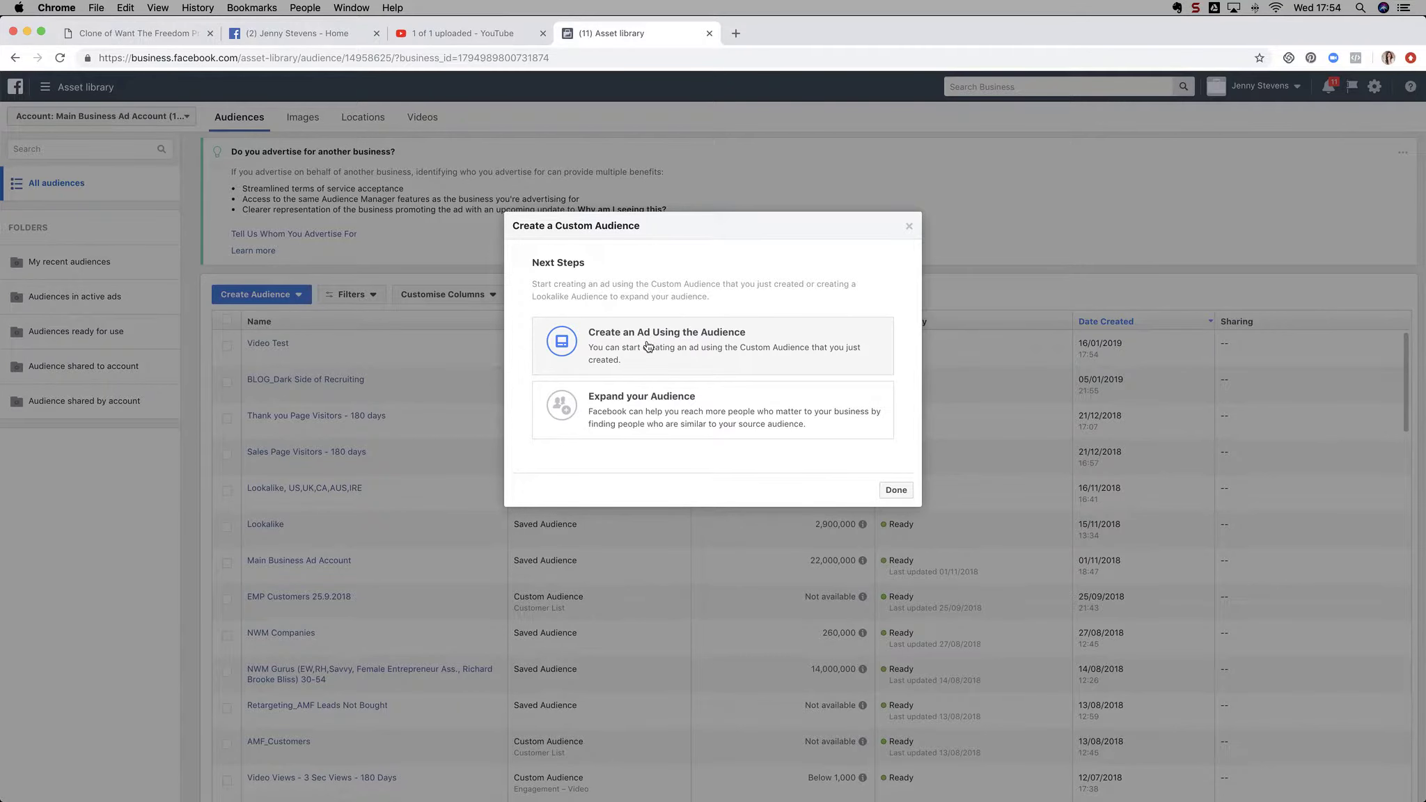
left_click(896, 490)
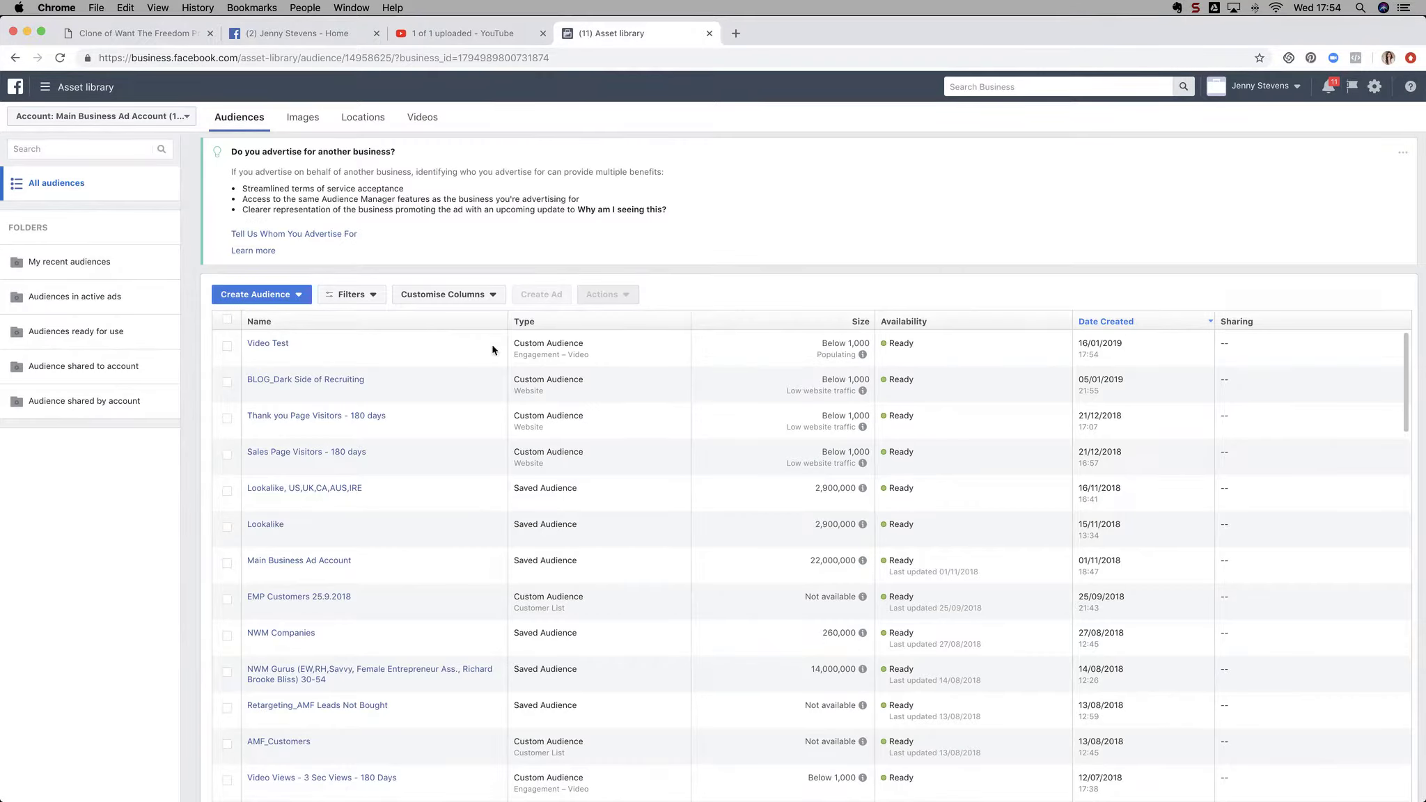
Start a new custom audience based on engagement with the Facebook Page.
left_click(231, 295)
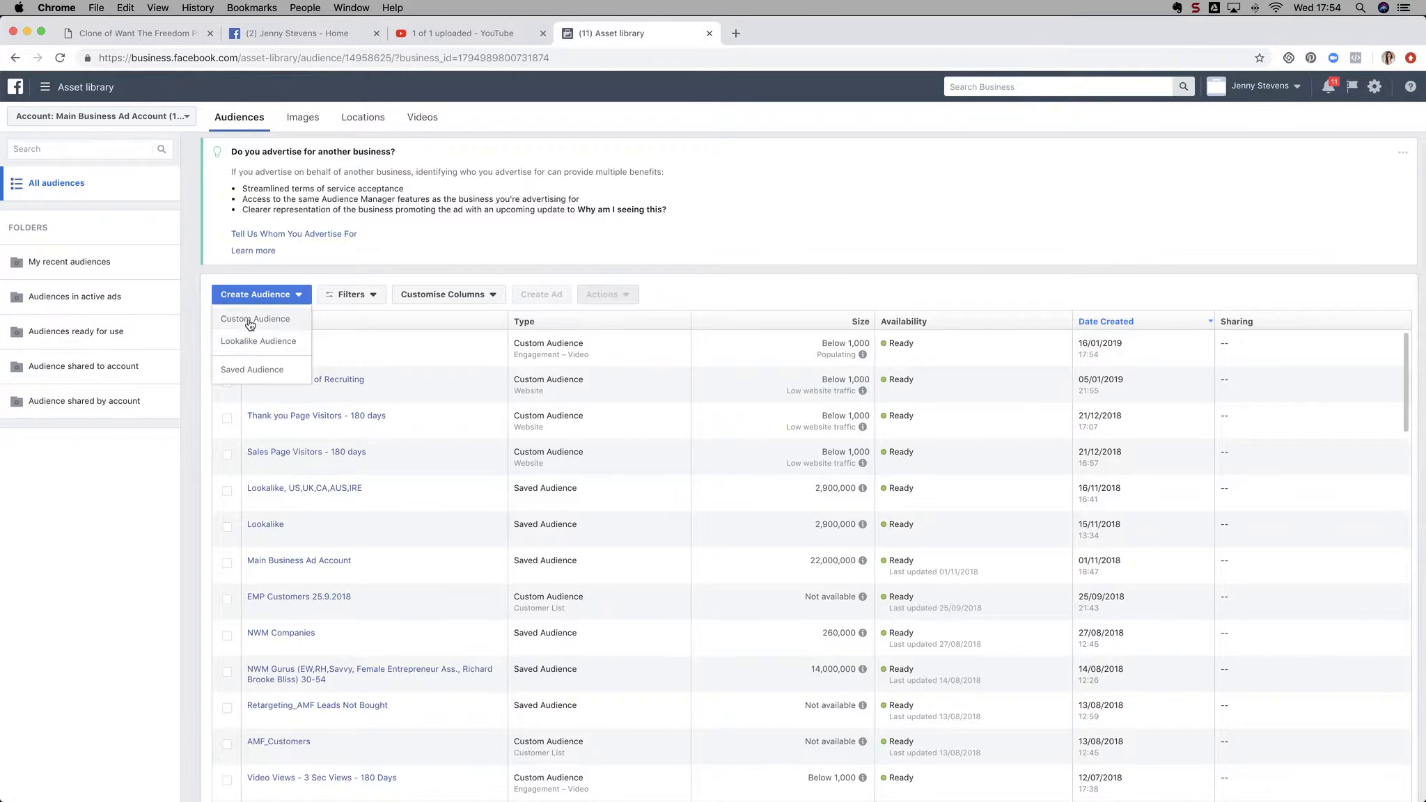
left_click(250, 322)
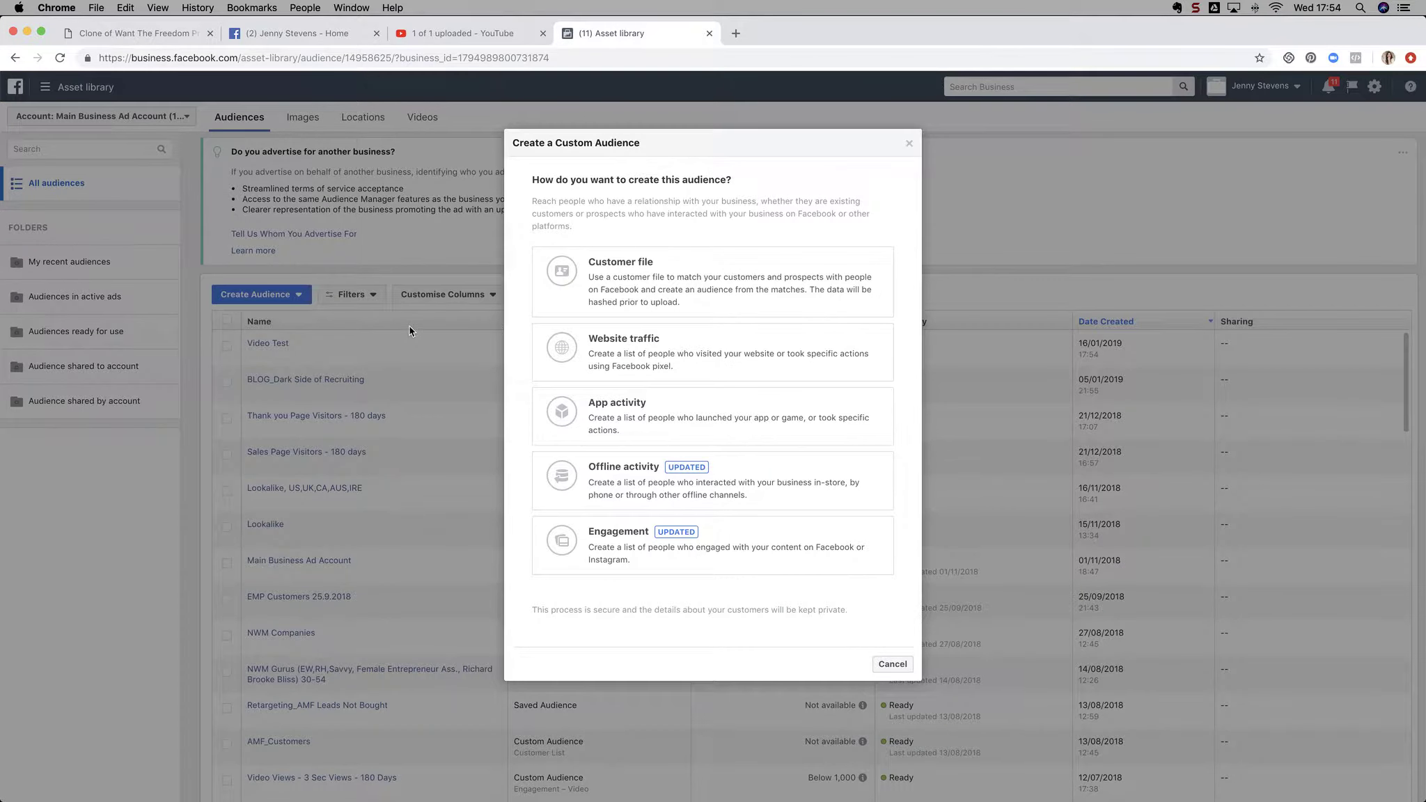
left_click(696, 544)
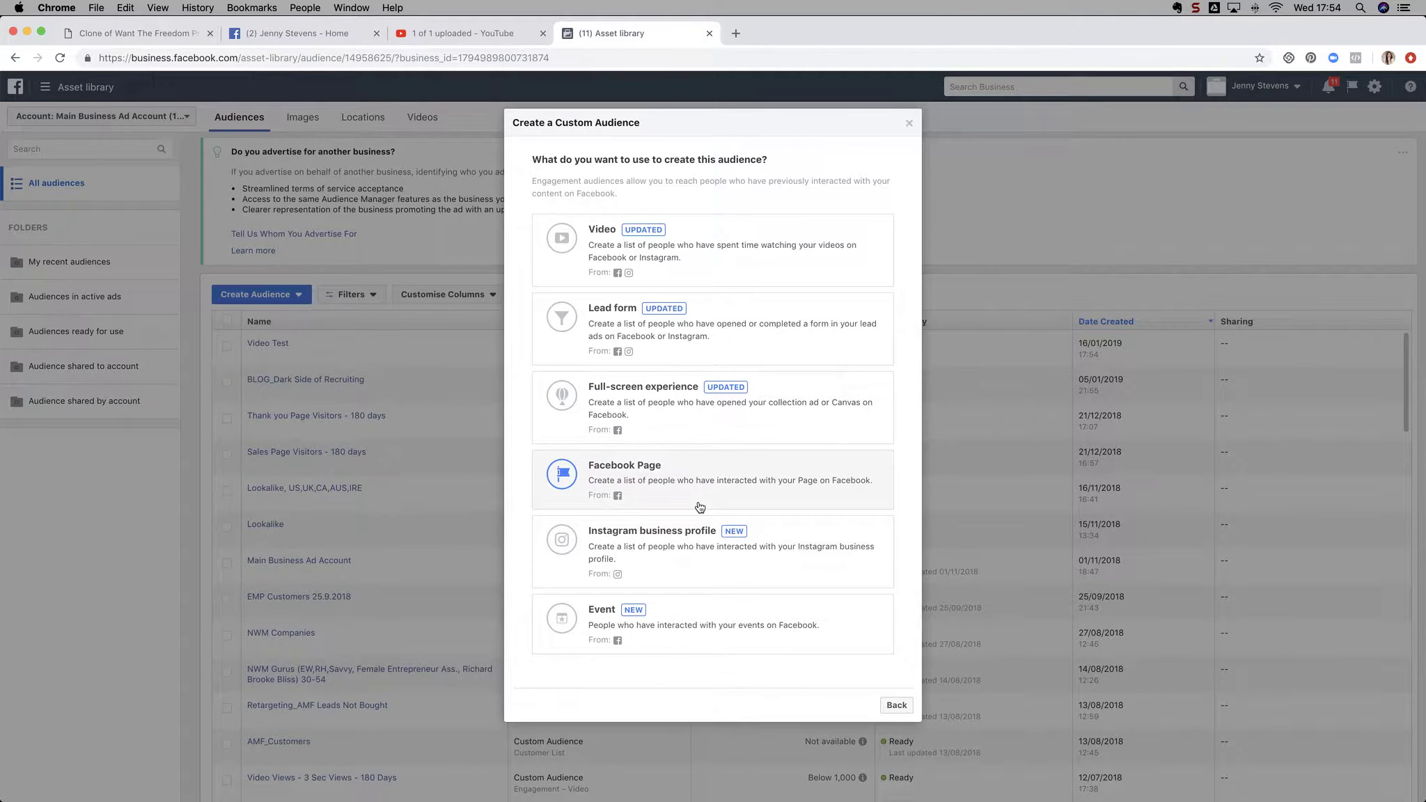
left_click(656, 471)
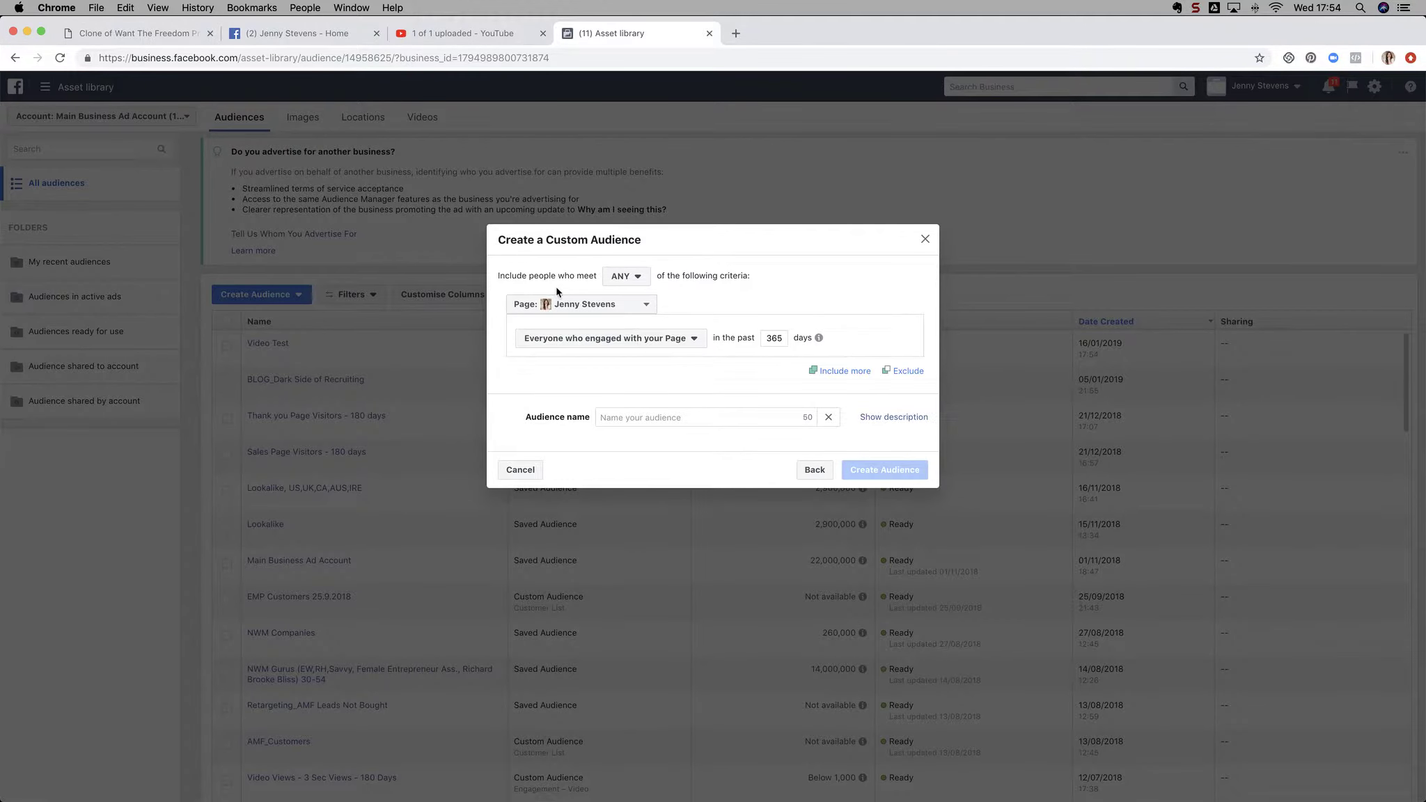
Examine the engagement criteria offered for the Page audience, and cancel the custom audience setup.
left_click(657, 340)
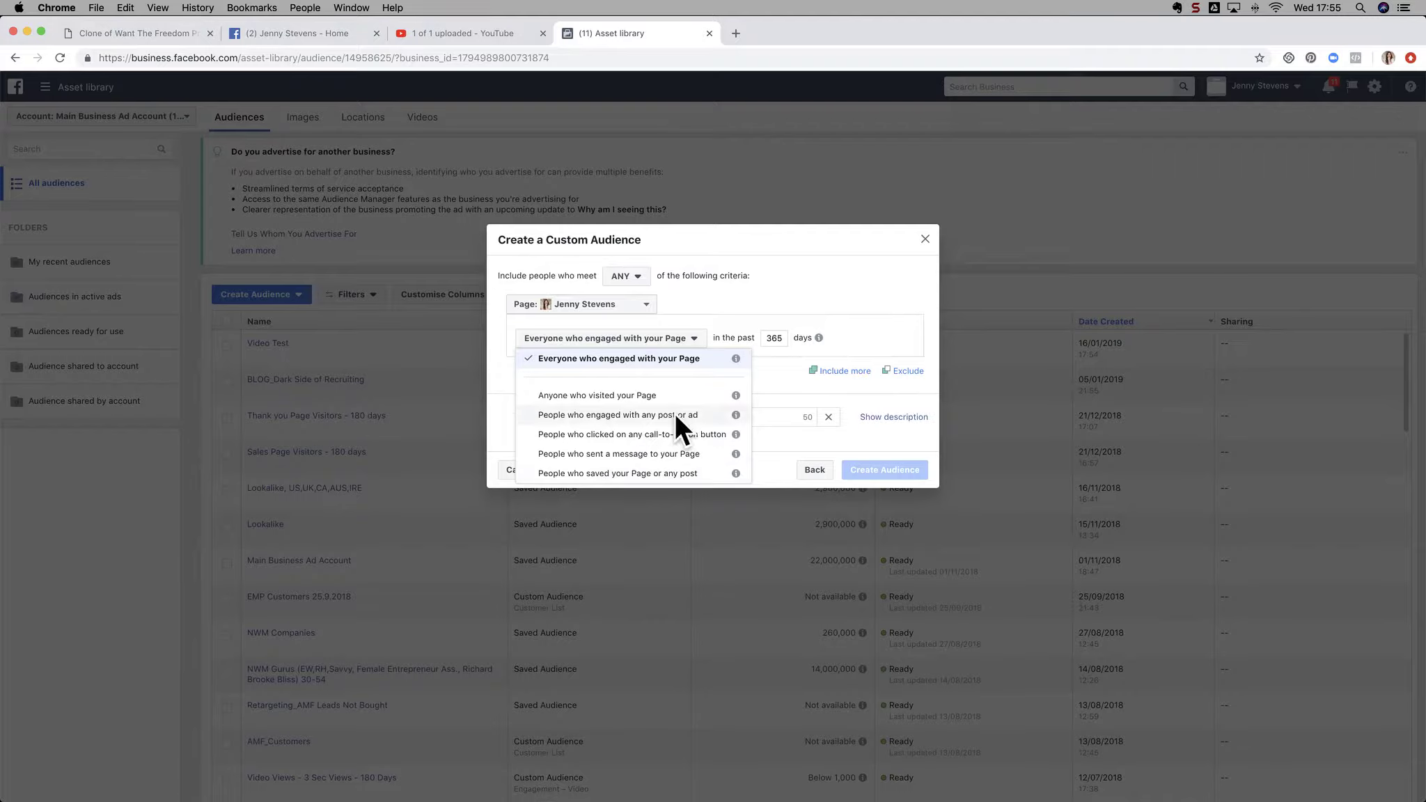
left_click(771, 379)
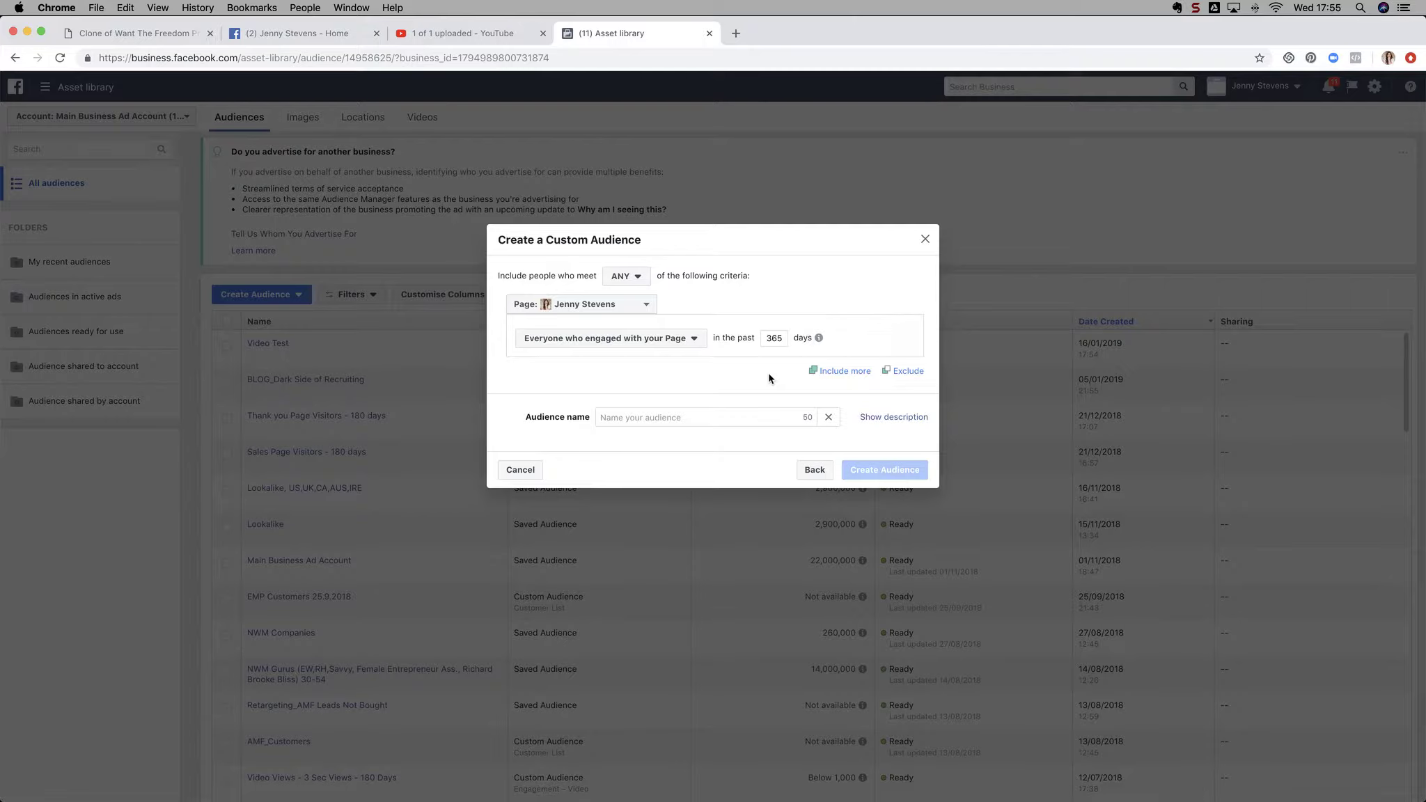
left_click(691, 340)
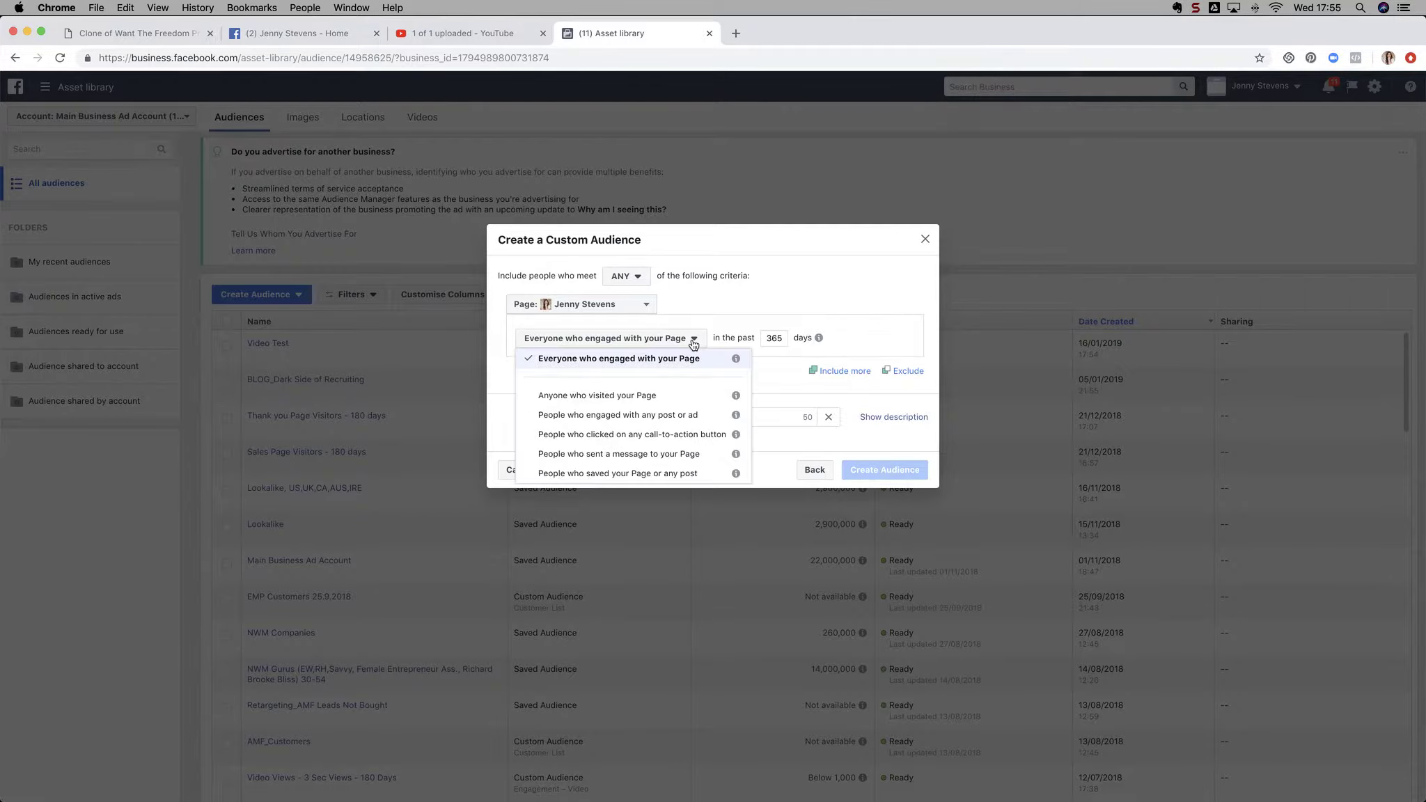
left_click(785, 377)
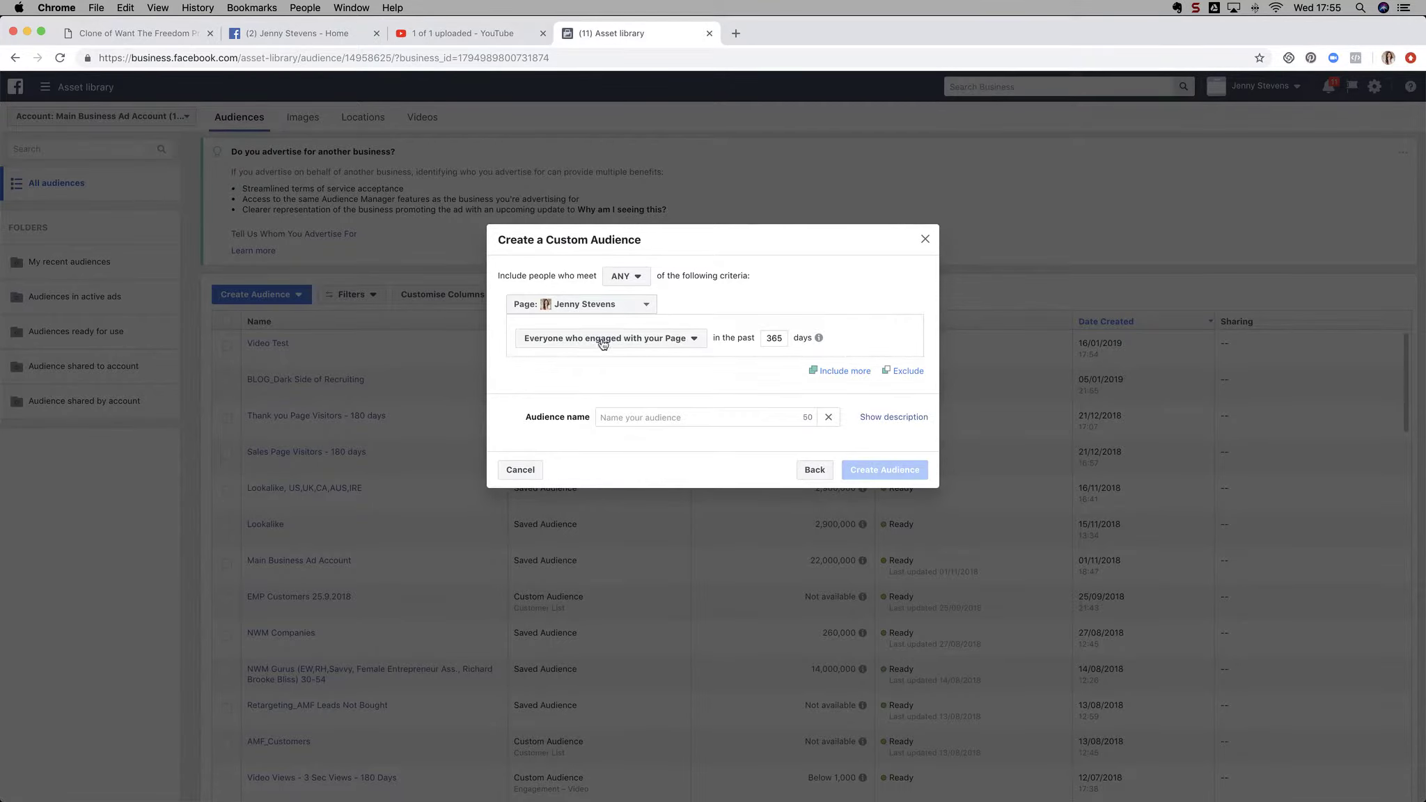
left_click(521, 472)
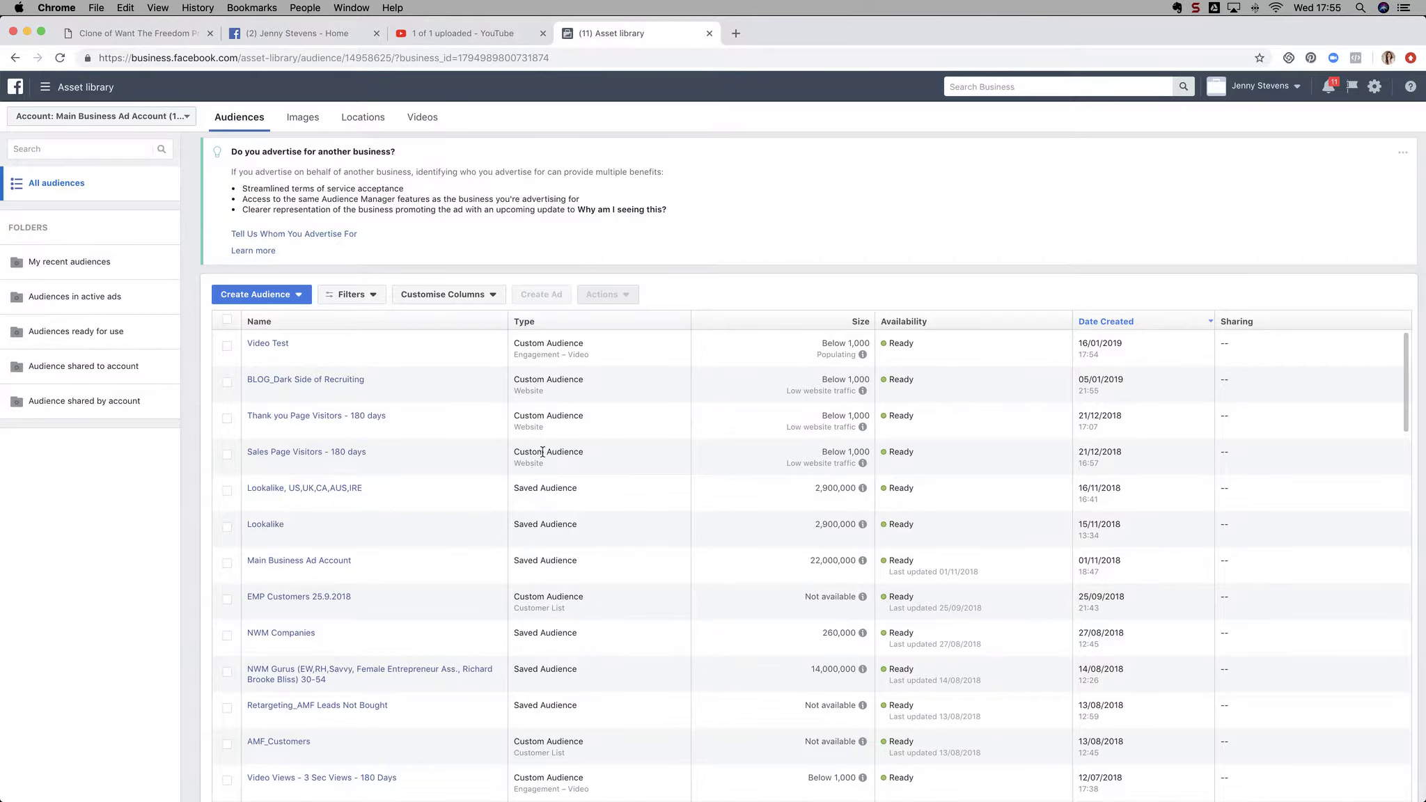
Open a new custom audience from website traffic, examine its visitor criteria and time period, and go back to the choice of audience types.
left_click(271, 298)
left_click(263, 325)
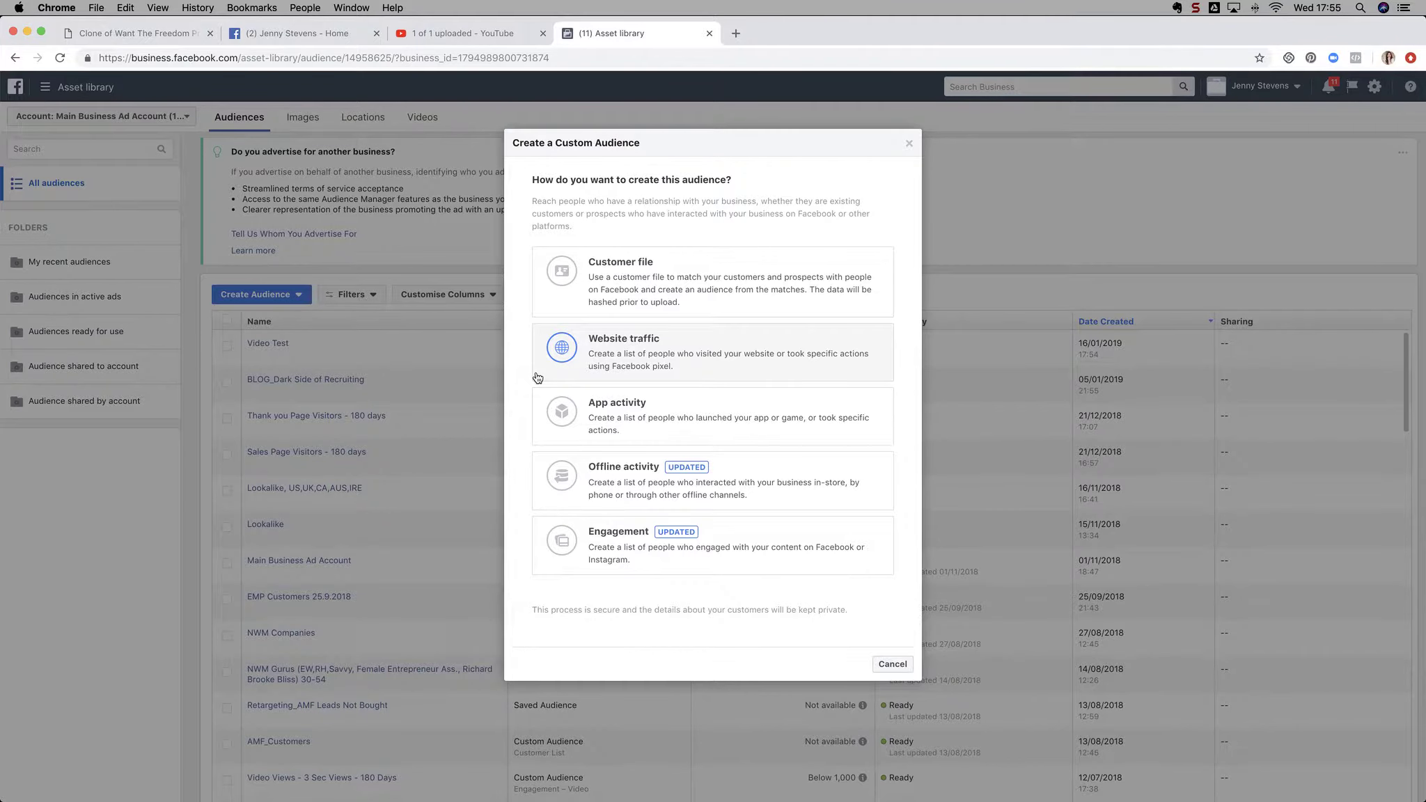
left_click(630, 354)
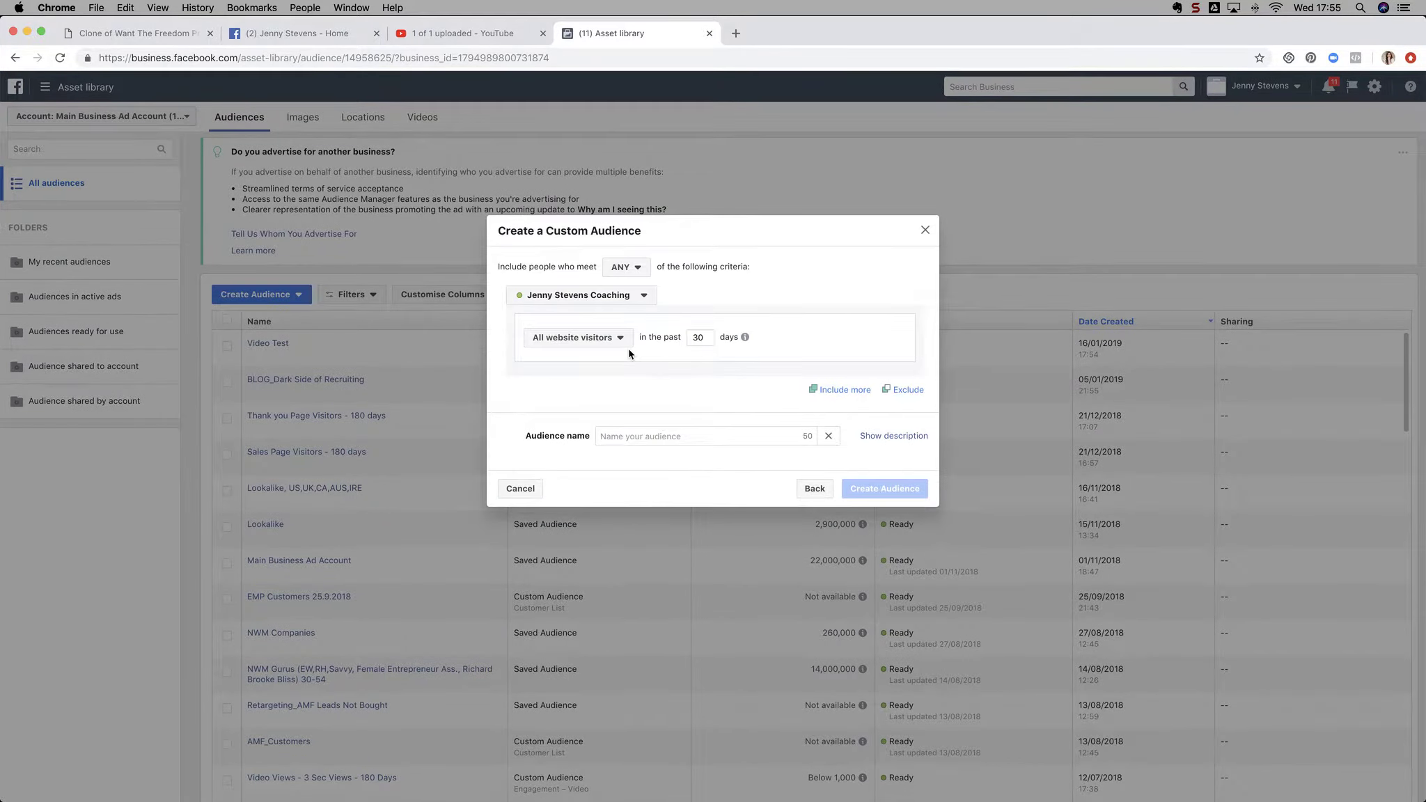
left_click(619, 343)
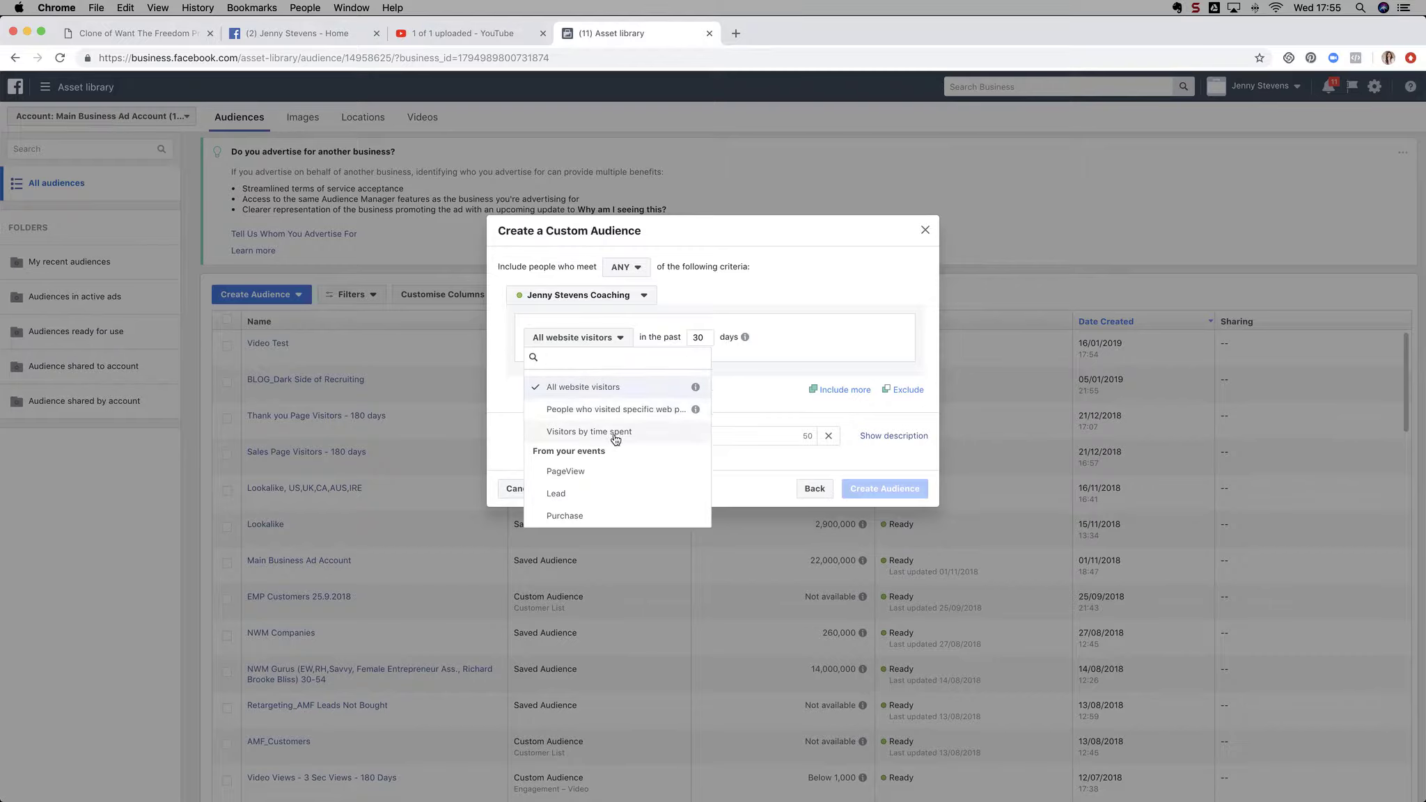
left_click(736, 394)
left_click(698, 336)
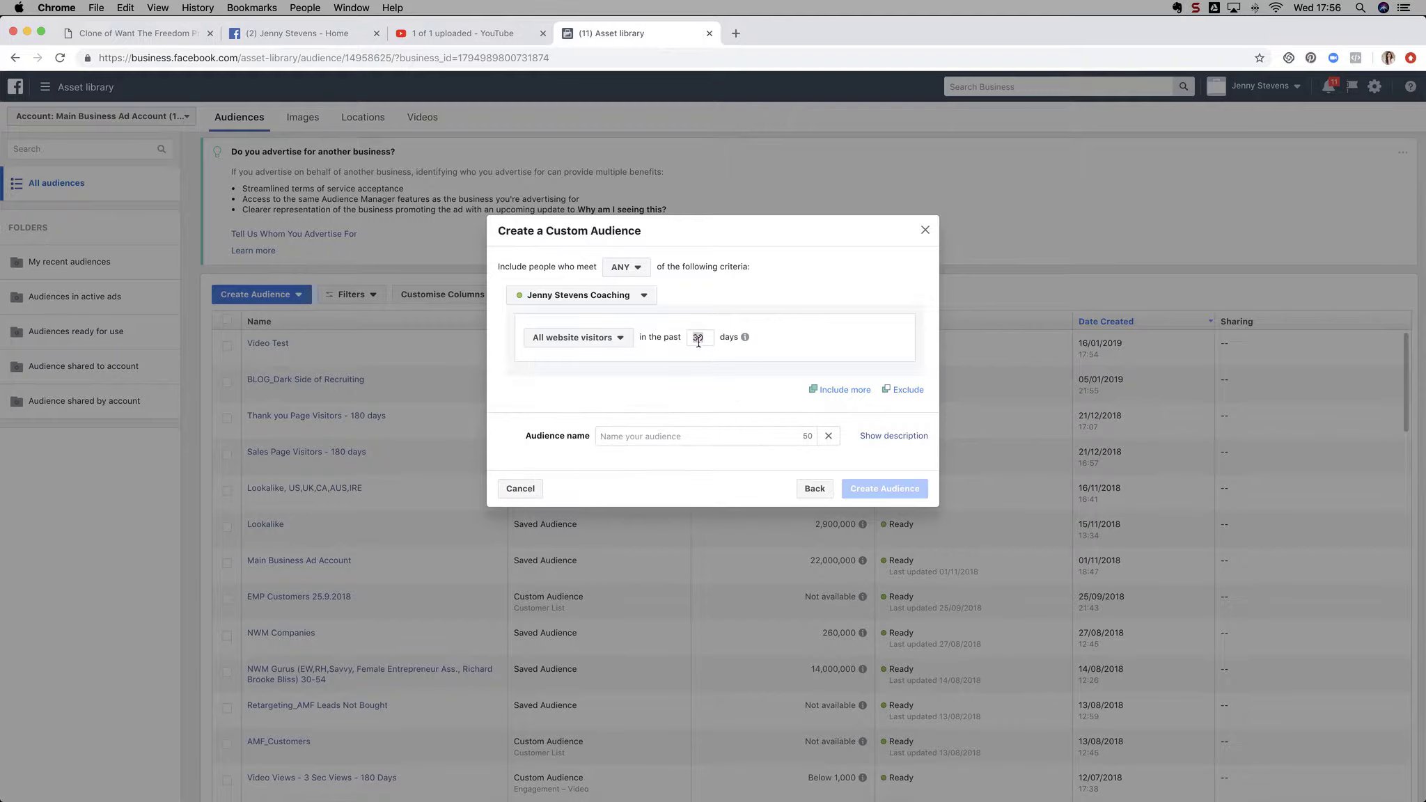
left_click(821, 491)
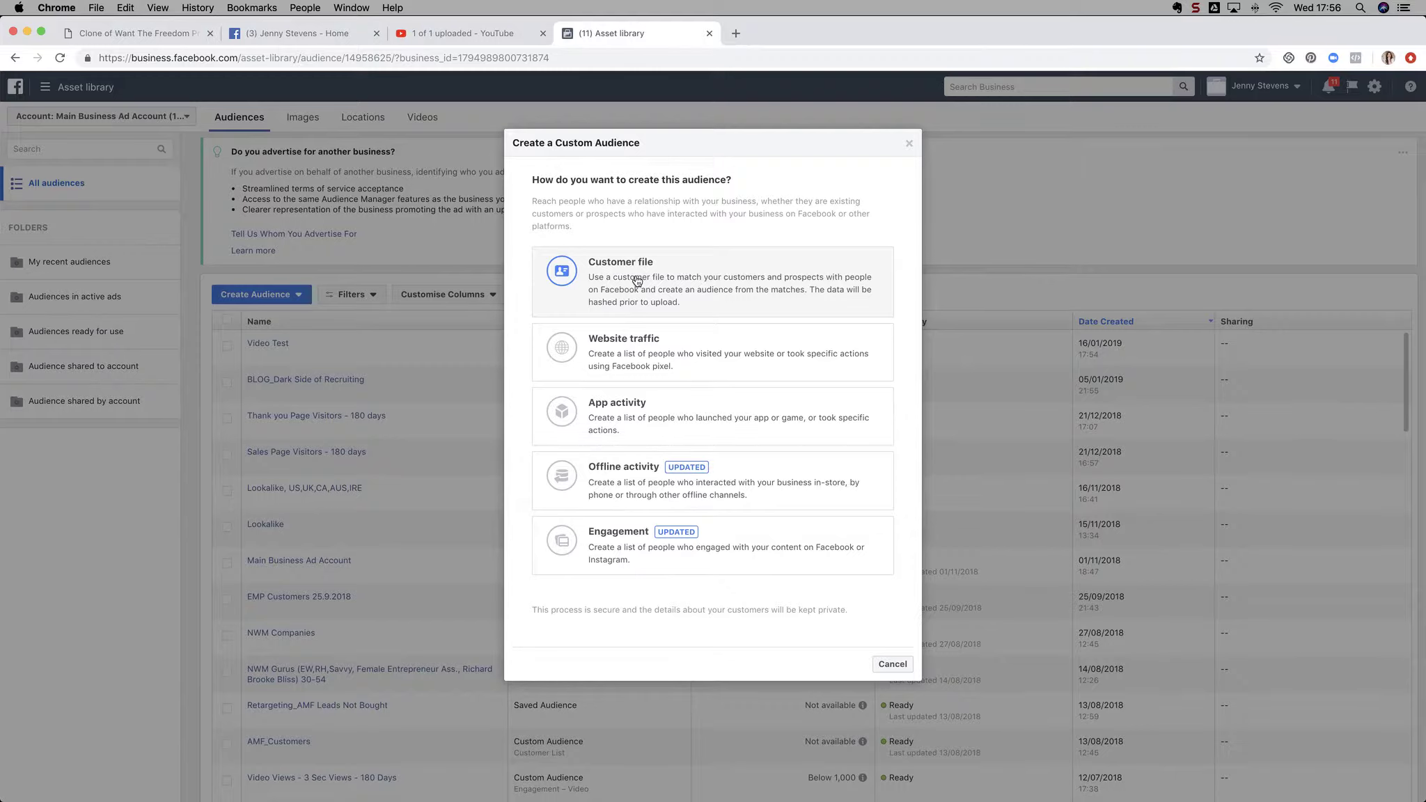
Examine the customer file options for a custom audience, close the setup, and look through the list of existing audiences.
left_click(637, 281)
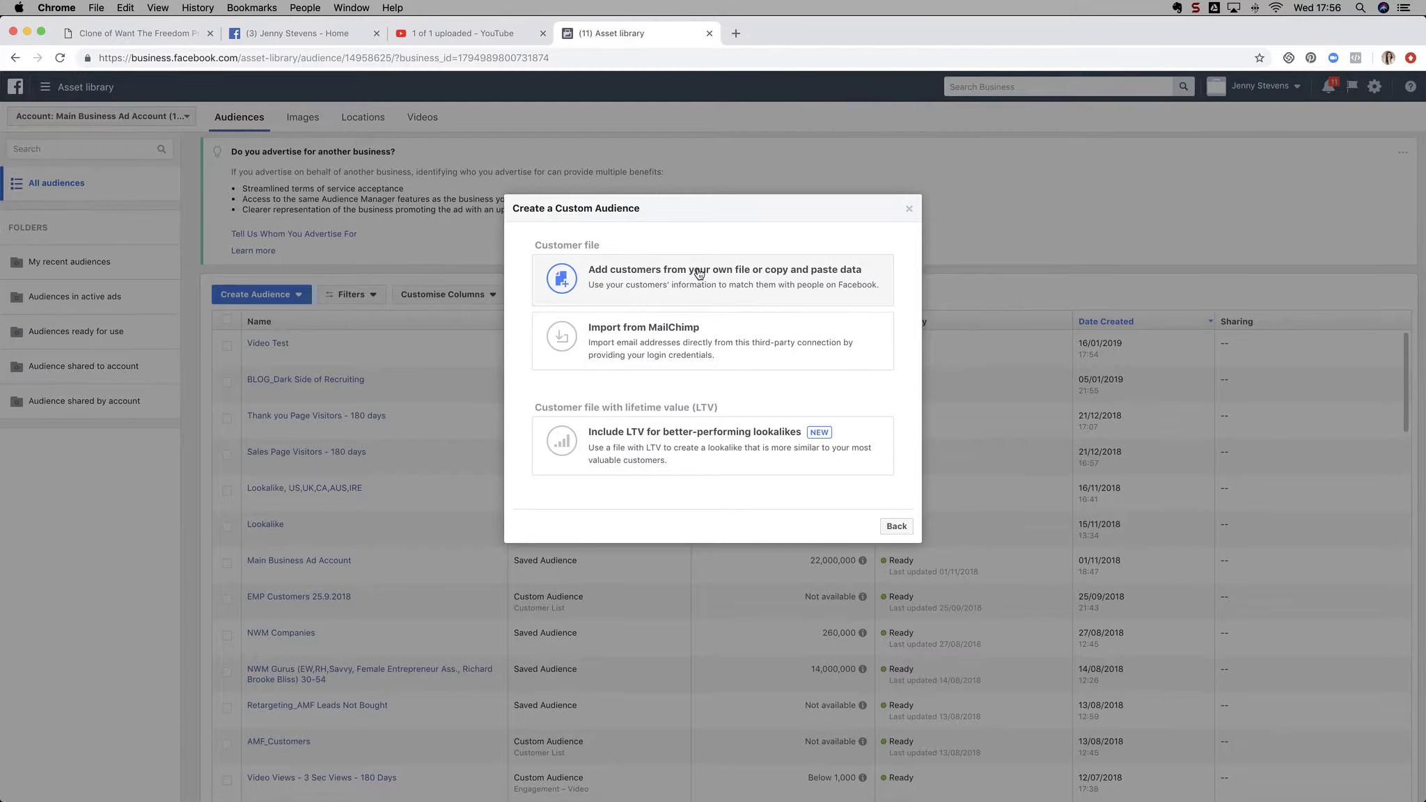
left_click(910, 211)
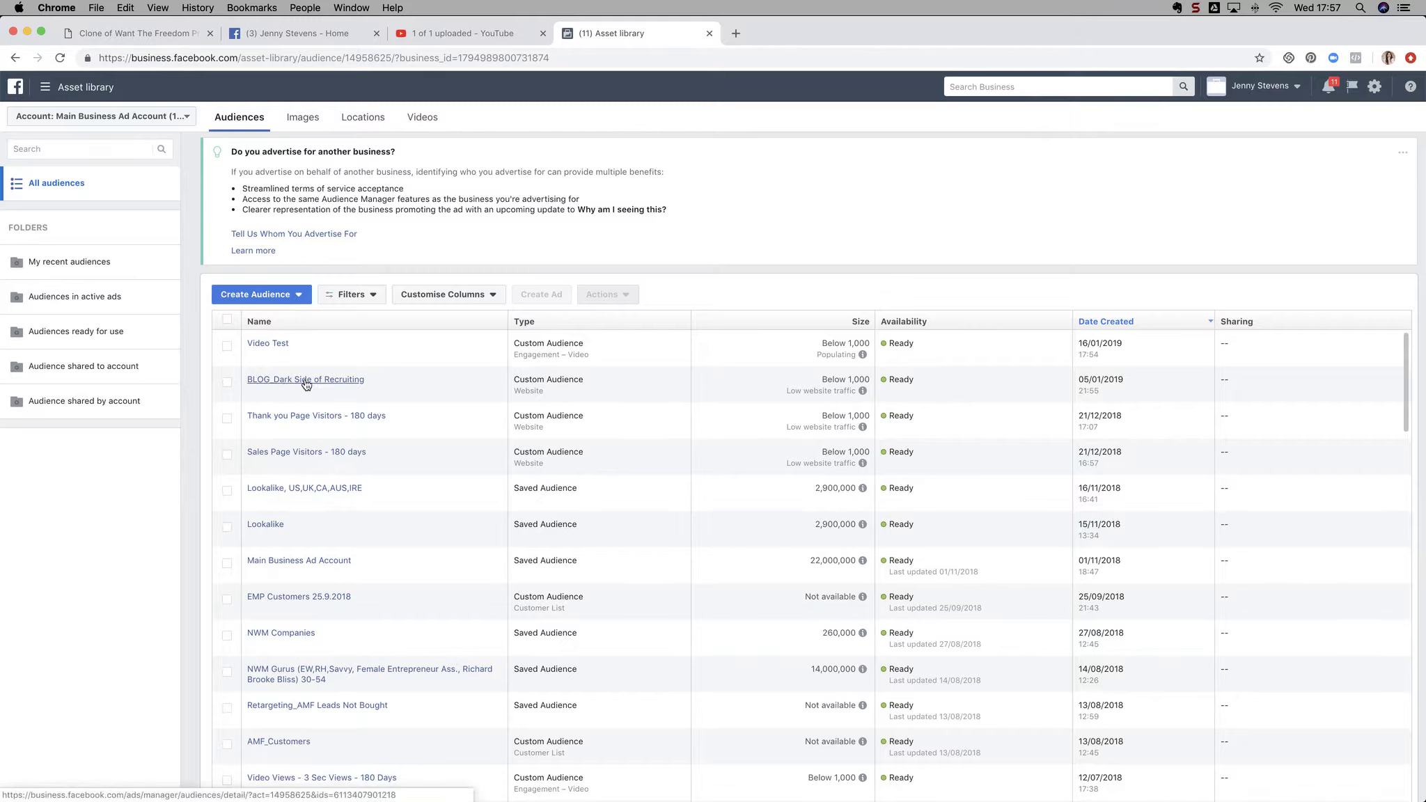
scroll(306, 383, "down", 3)
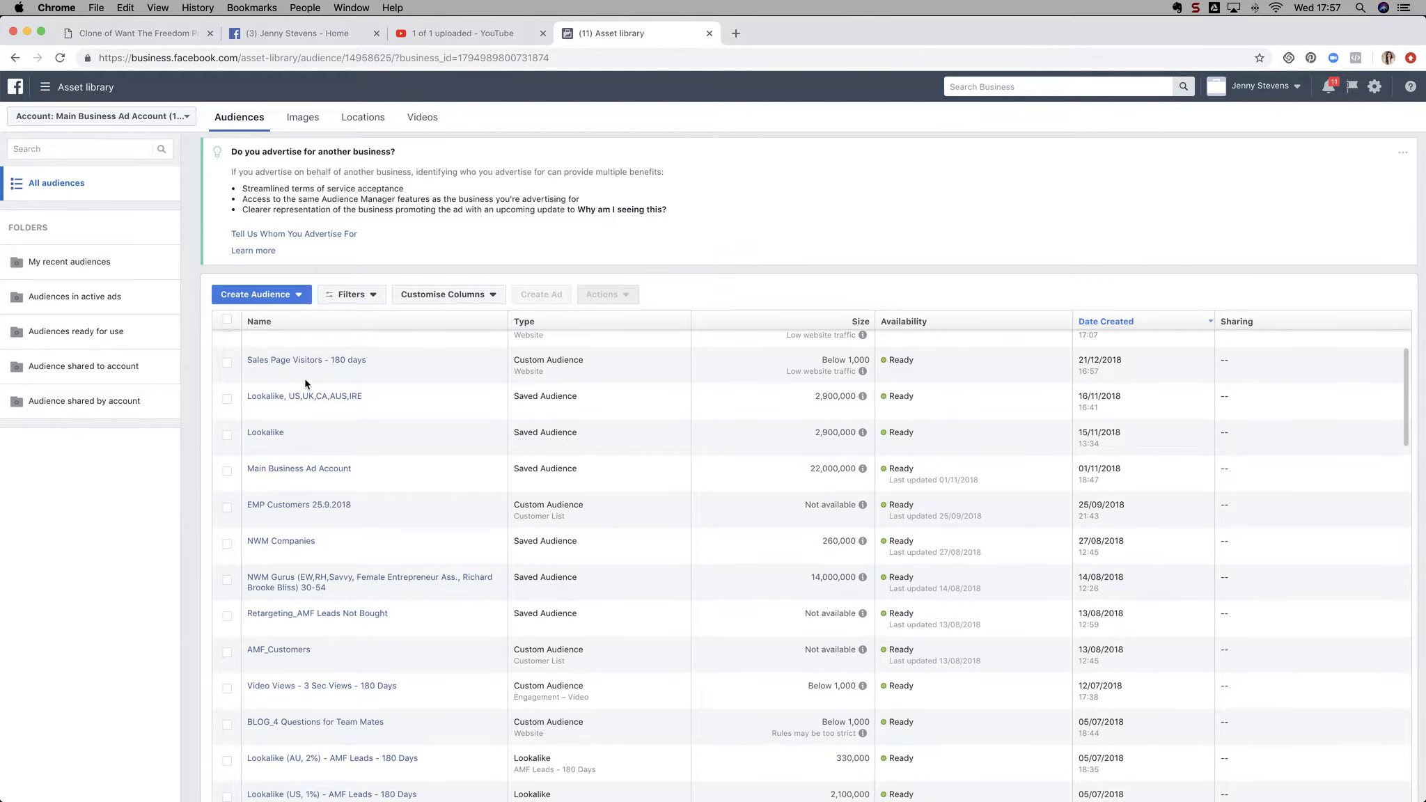
scroll(305, 383, "down", 5)
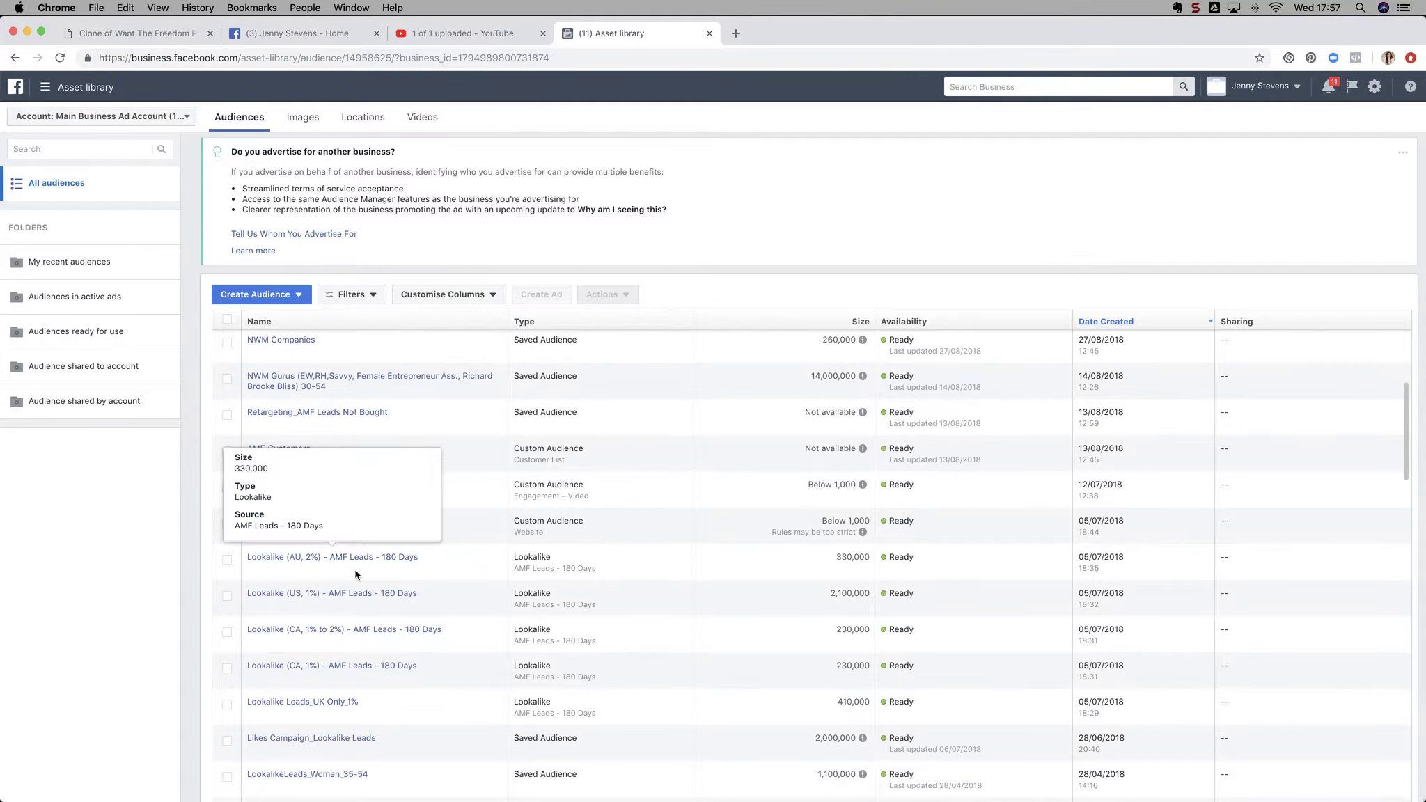
scroll(354, 578, "up", 7)
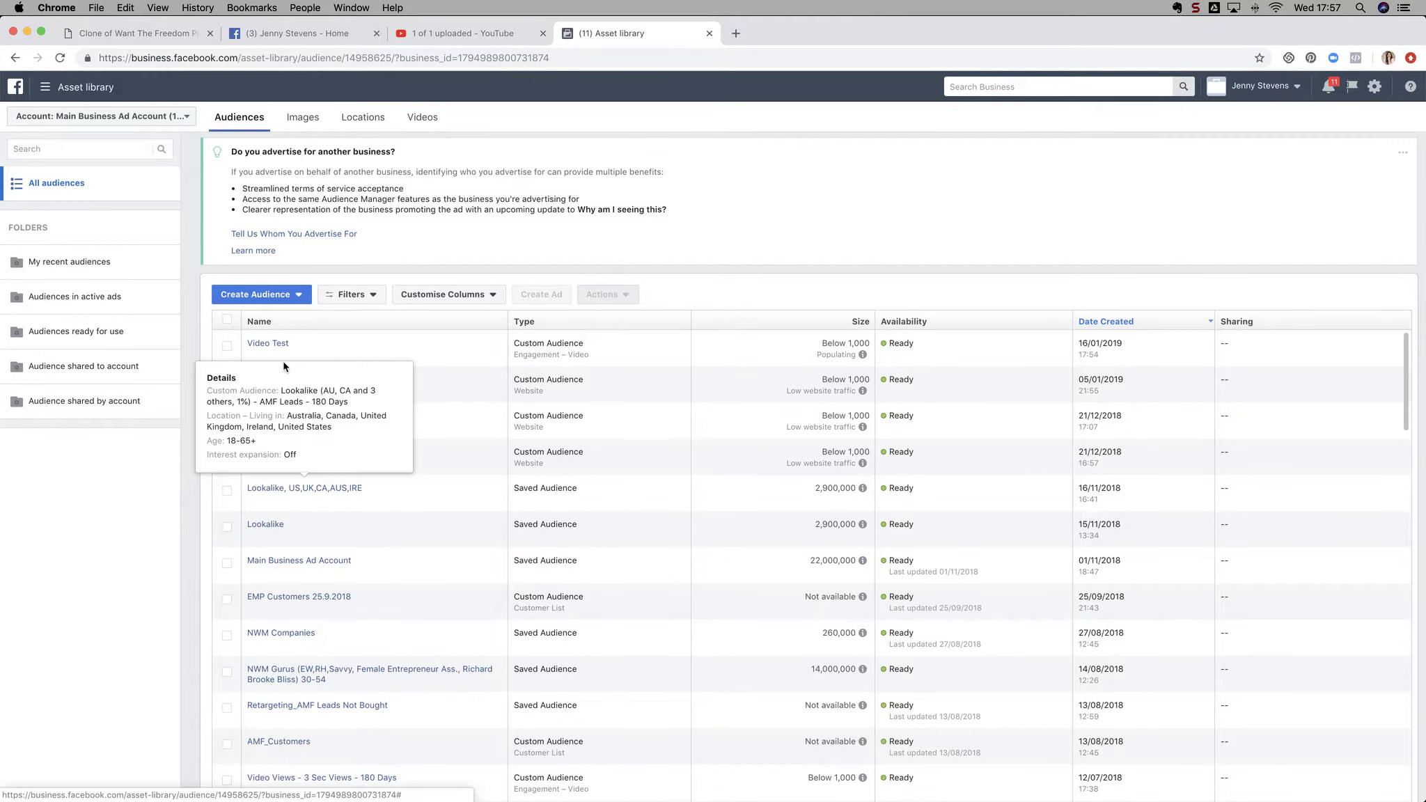
Start a new lookalike audience and list the sources that are not value-based.
left_click(280, 296)
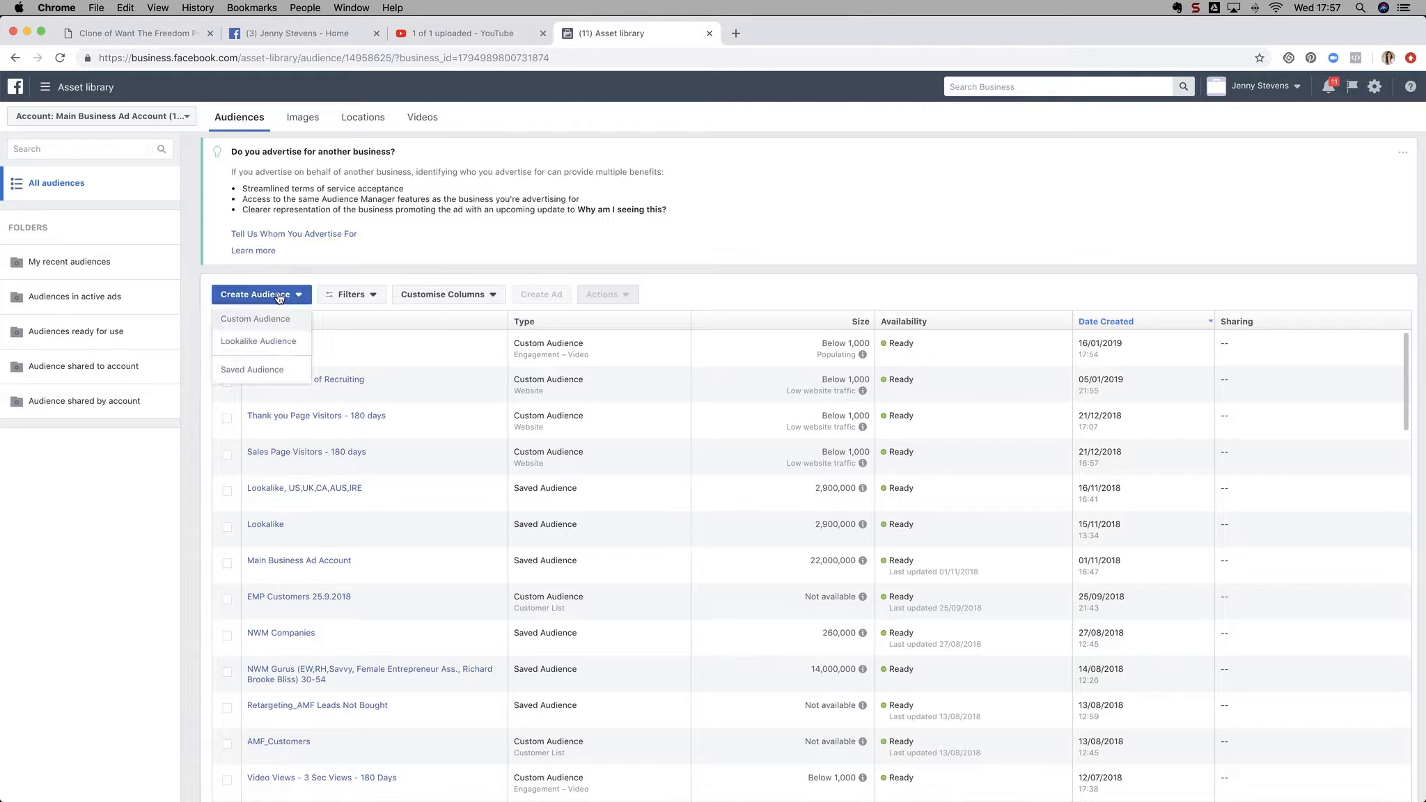
left_click(258, 342)
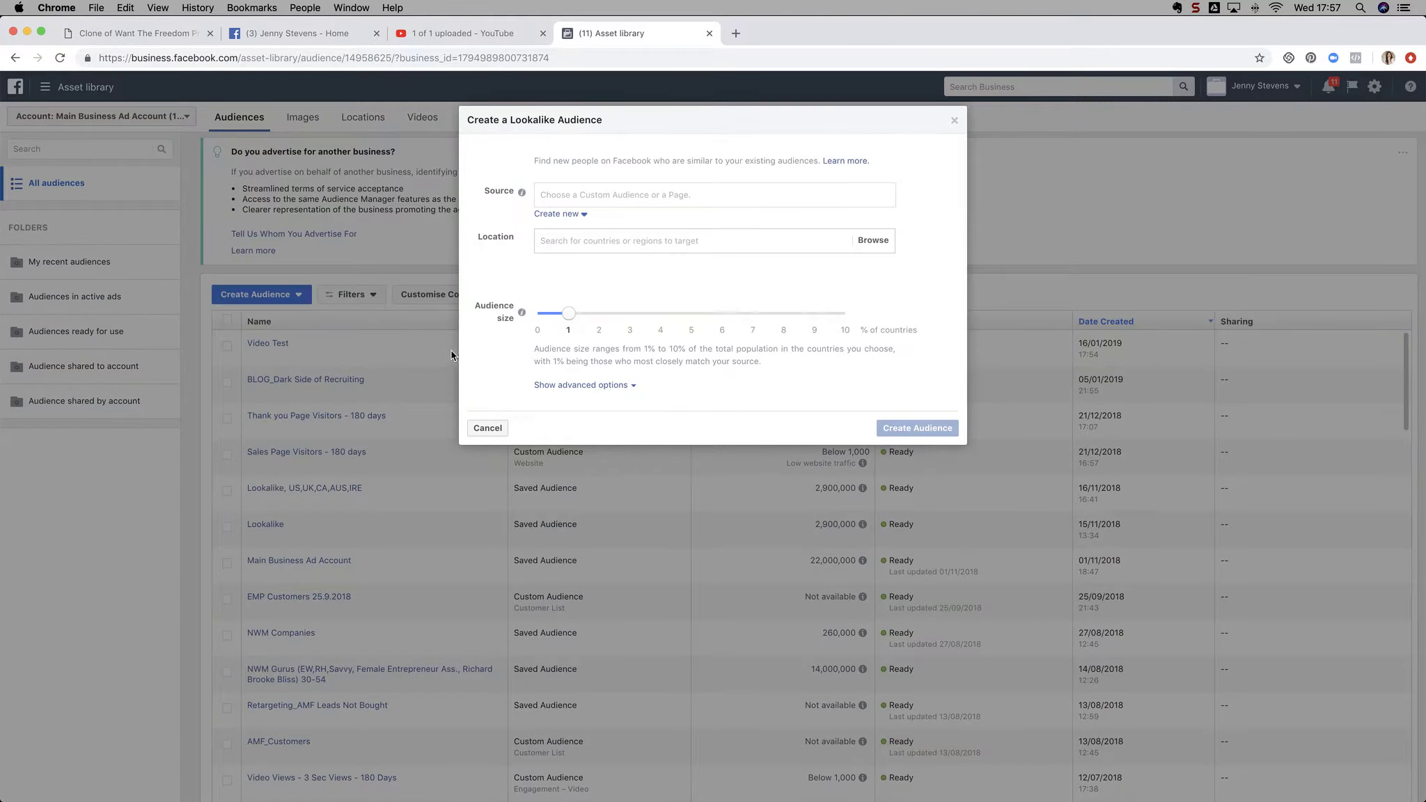
left_click(554, 195)
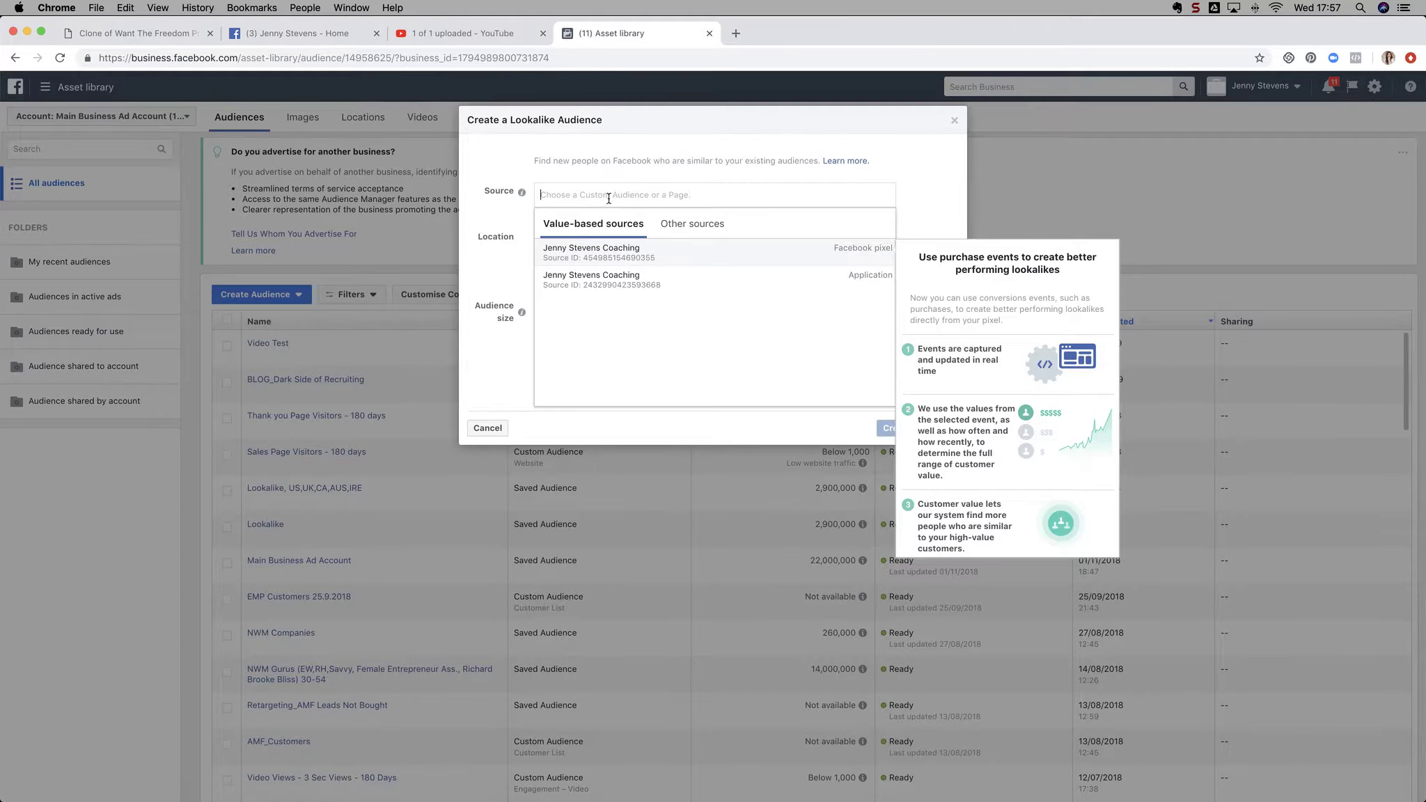
left_click(694, 226)
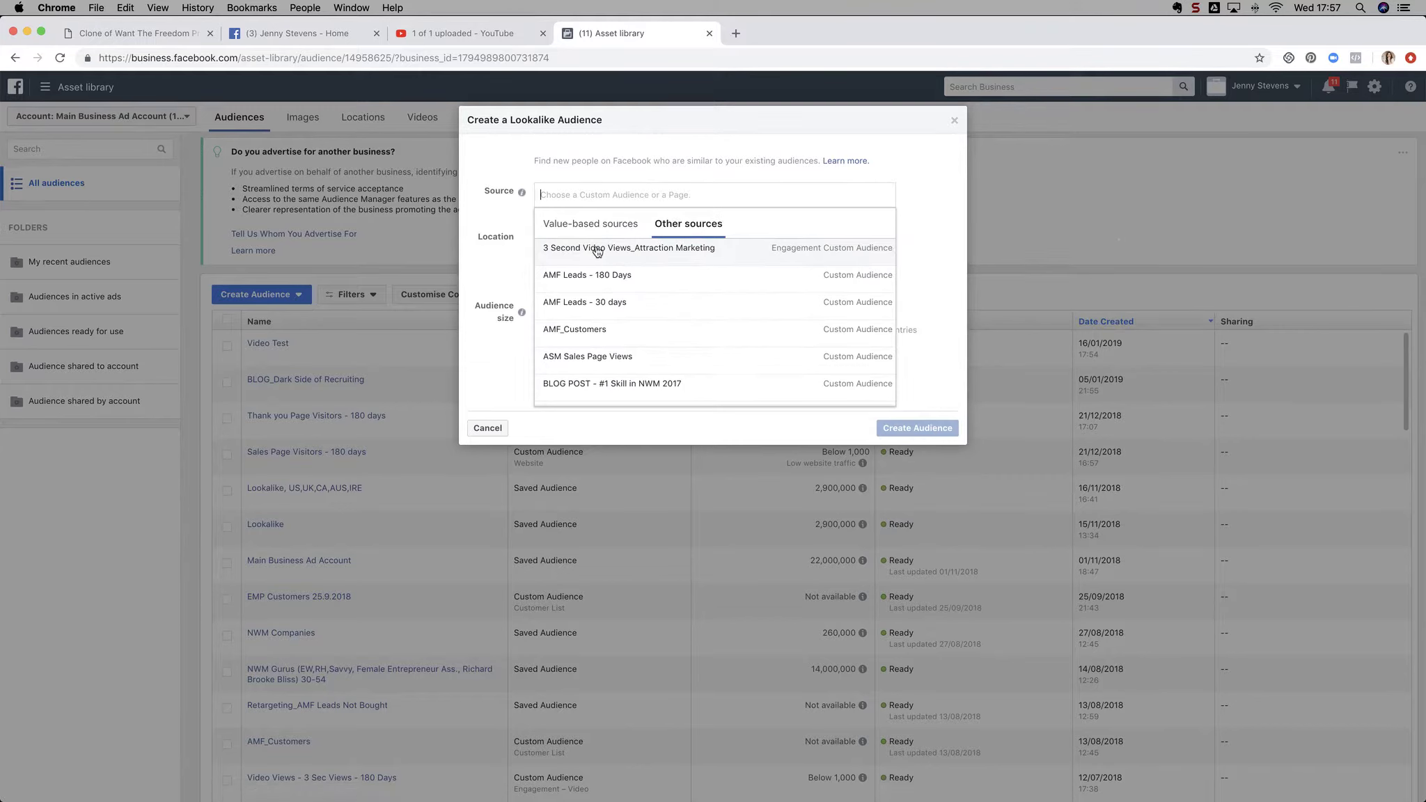
Choose the custom audience "Video Views - 95% - 100 days" as the source of the lookalike audience.
scroll(573, 281, "down", 3)
scroll(578, 351, "down", 6)
scroll(578, 351, "up", 1)
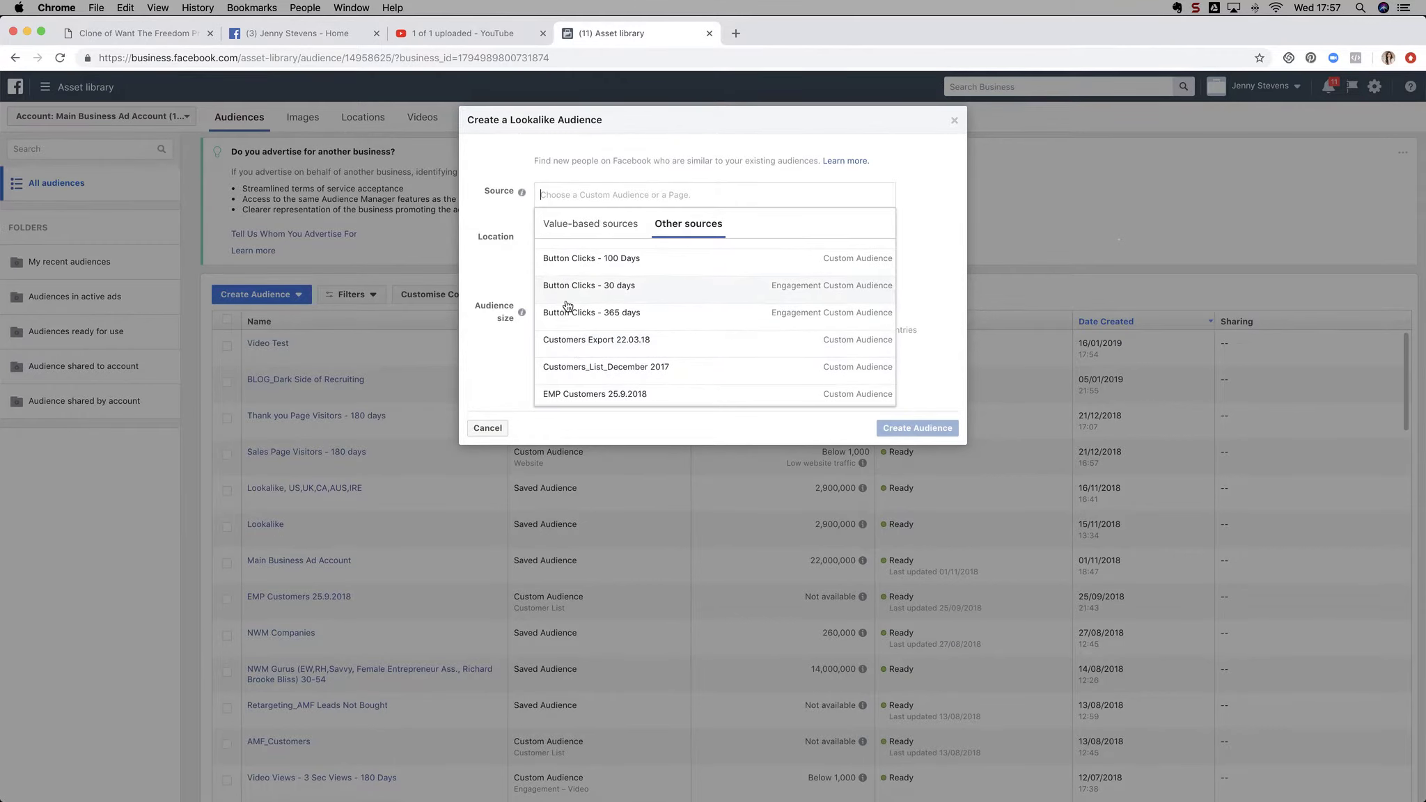
scroll(567, 293, "down", 5)
scroll(567, 290, "down", 4)
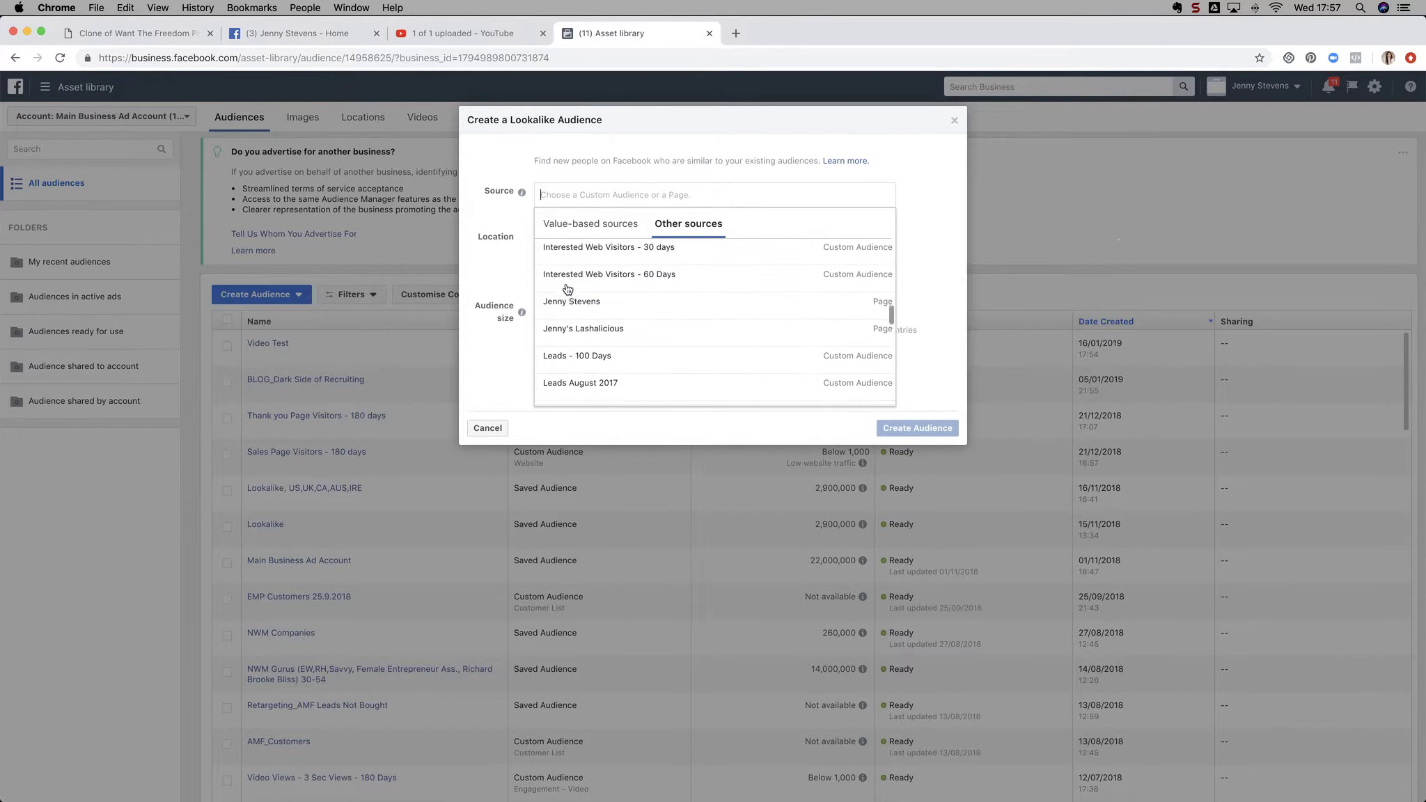
scroll(568, 288, "down", 4)
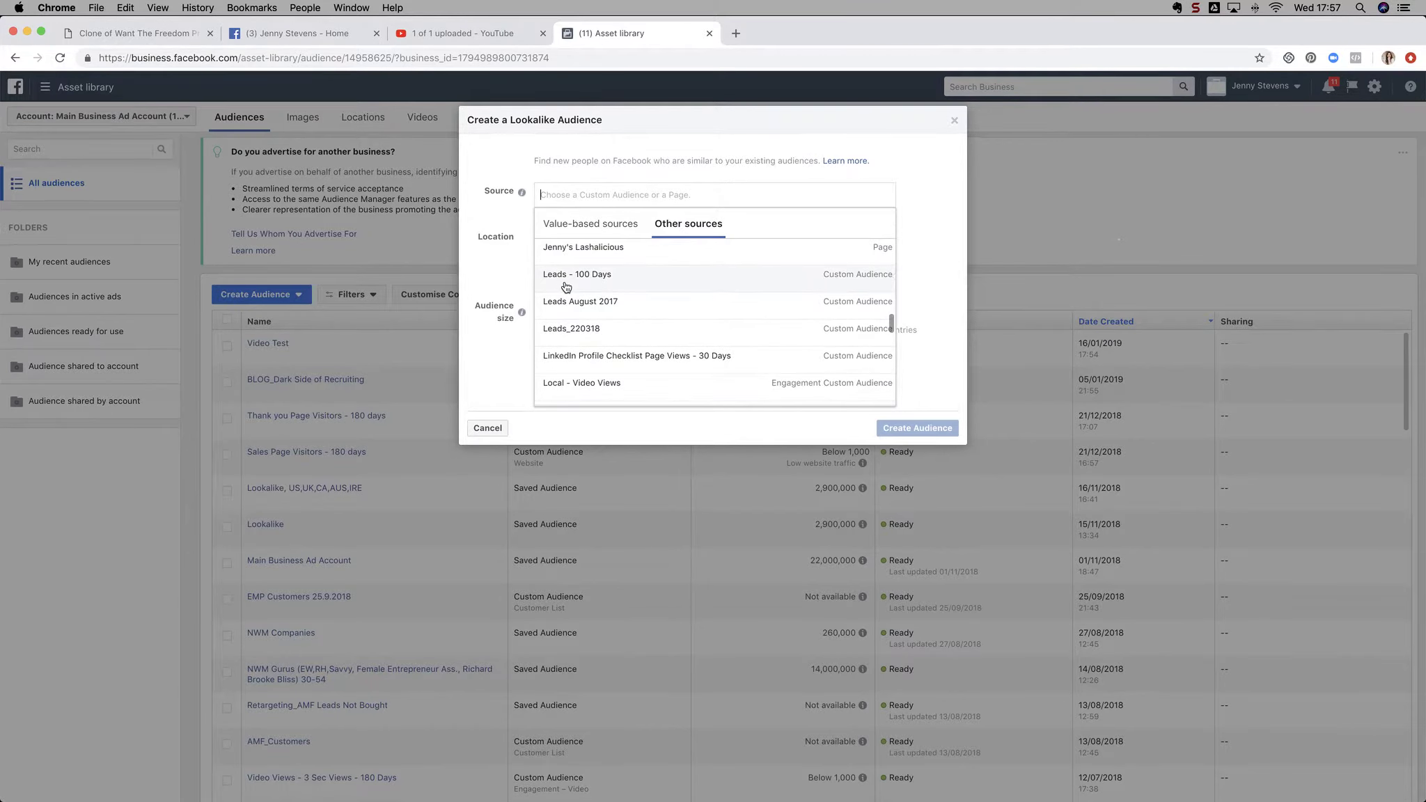
scroll(561, 288, "down", 1)
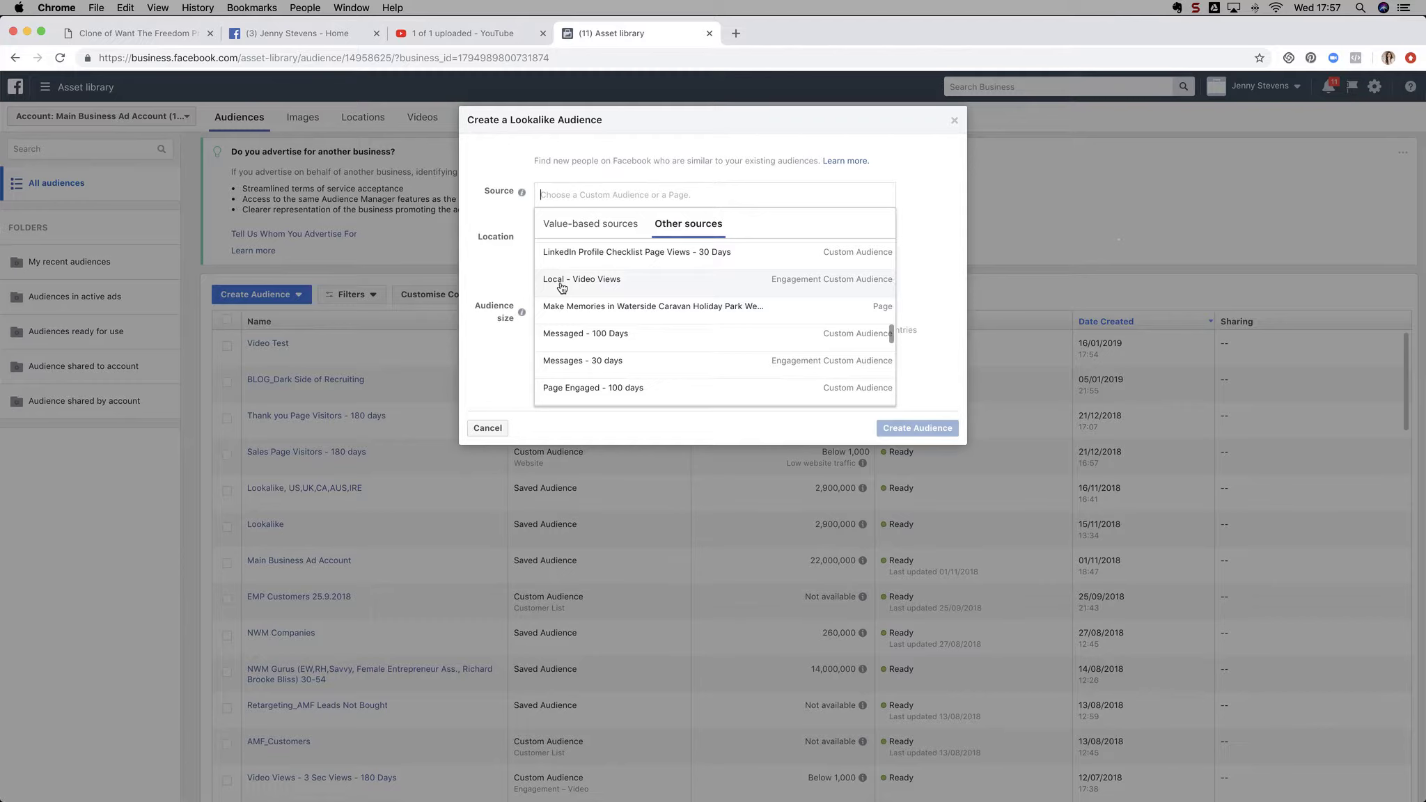
scroll(561, 288, "down", 2)
scroll(561, 287, "down", 6)
scroll(561, 288, "down", 5)
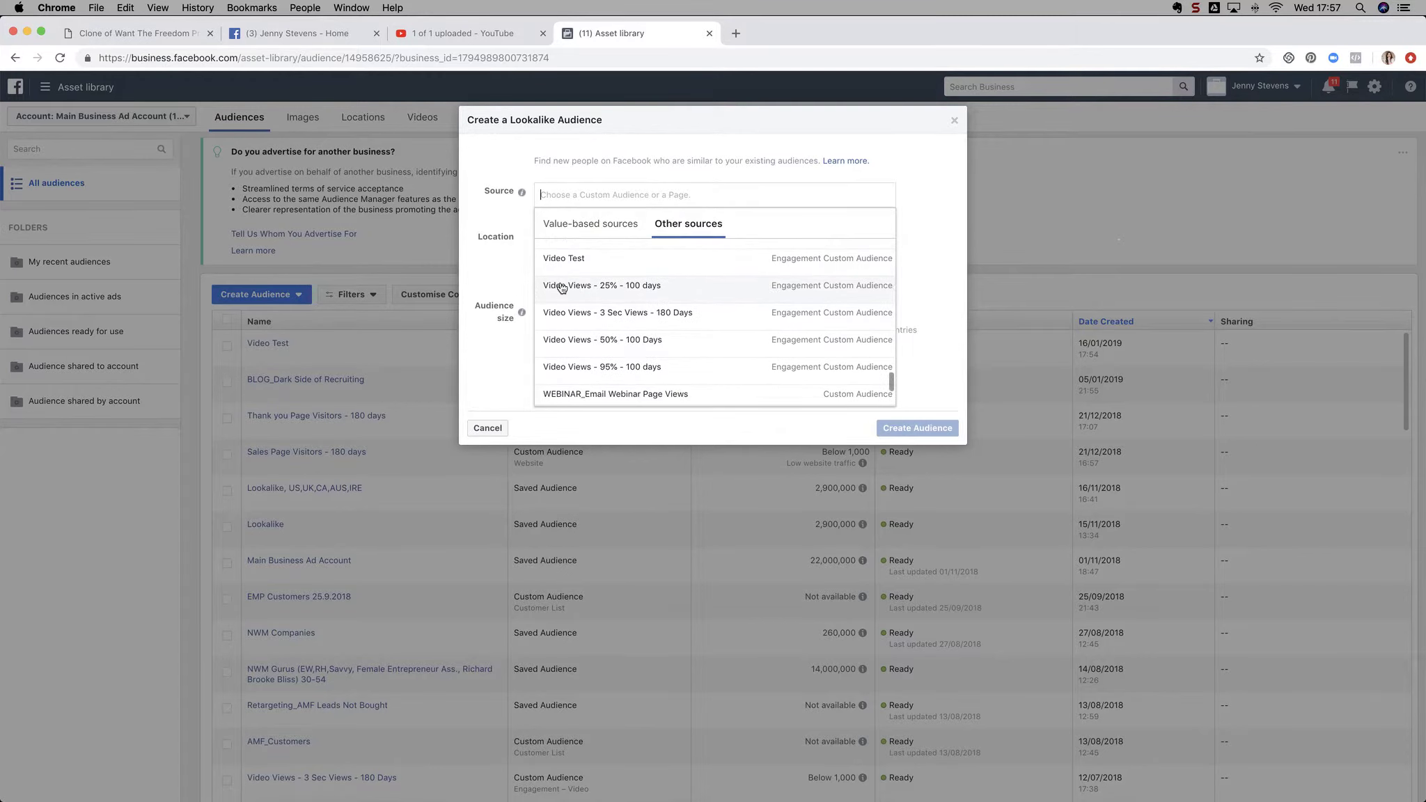
scroll(584, 348, "down", 5)
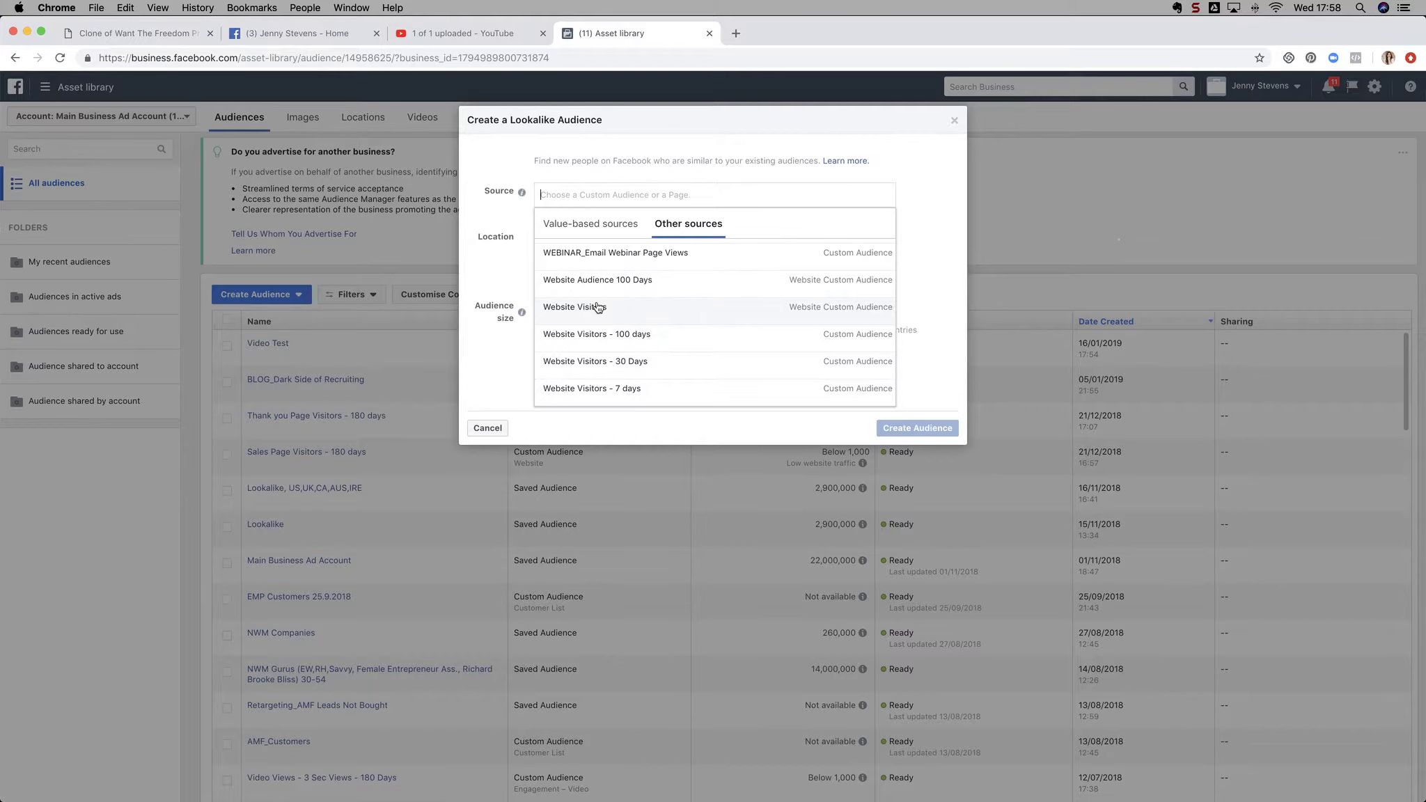
scroll(597, 307, "up", 3)
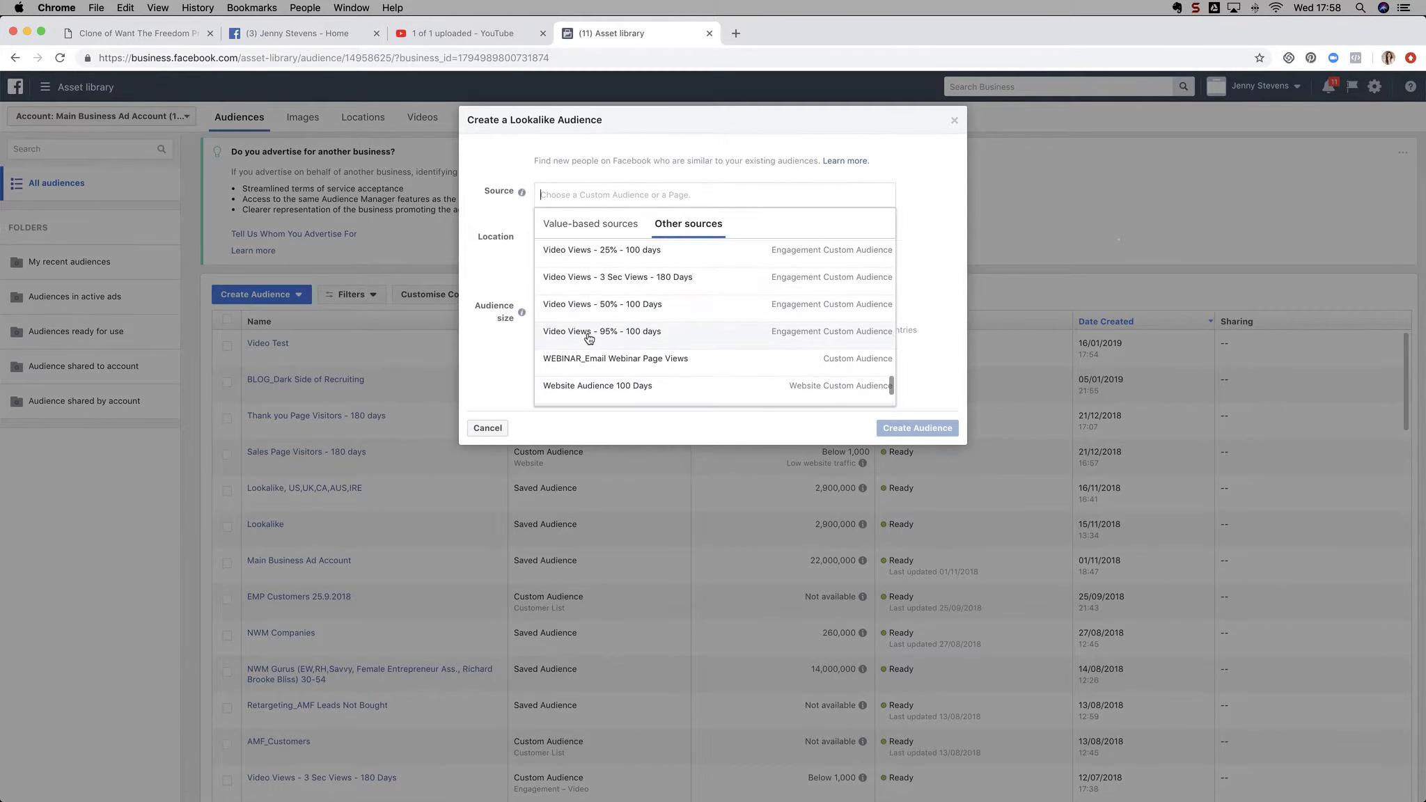
left_click(582, 333)
left_click(730, 192)
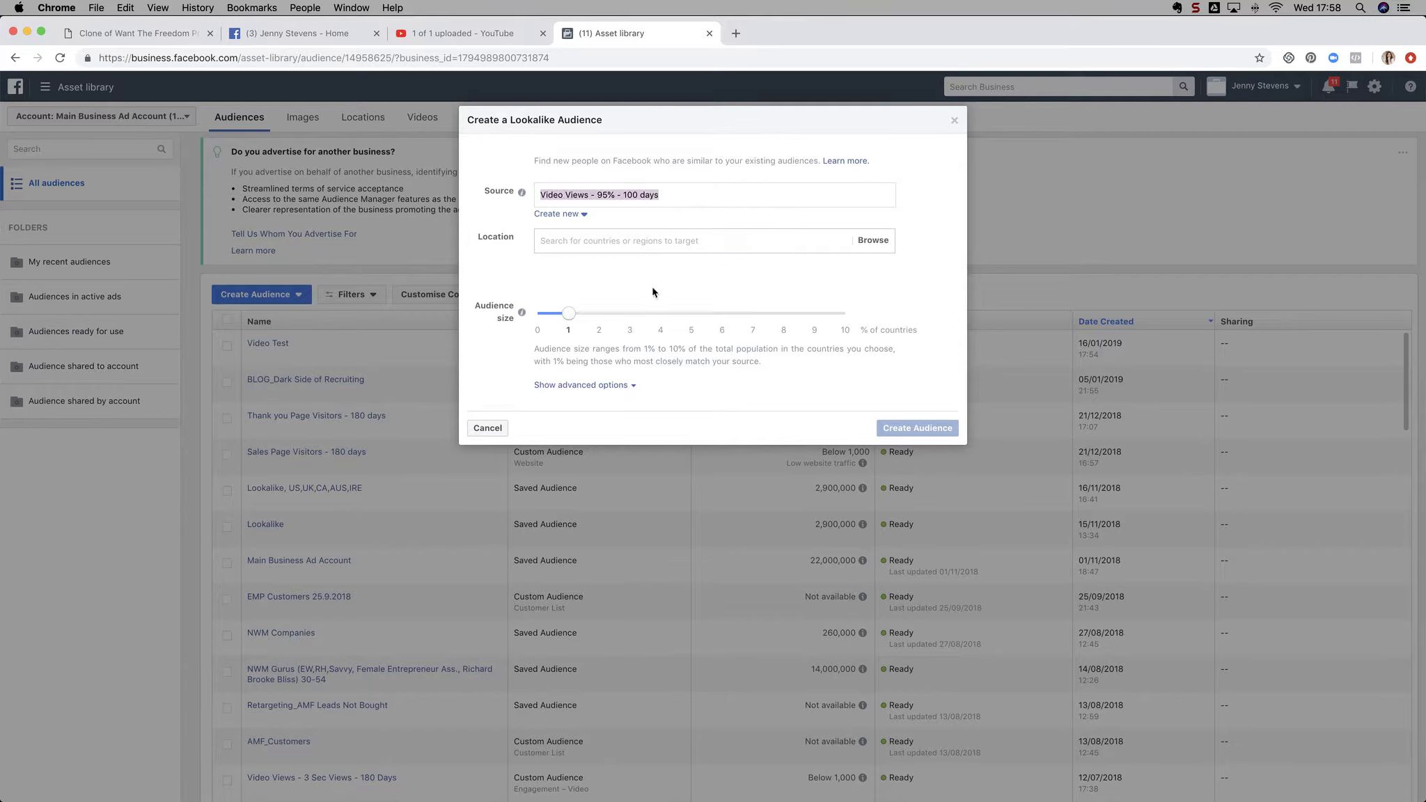
Add the United Kingdom and the United States as locations of the lookalike audience.
left_click(572, 241)
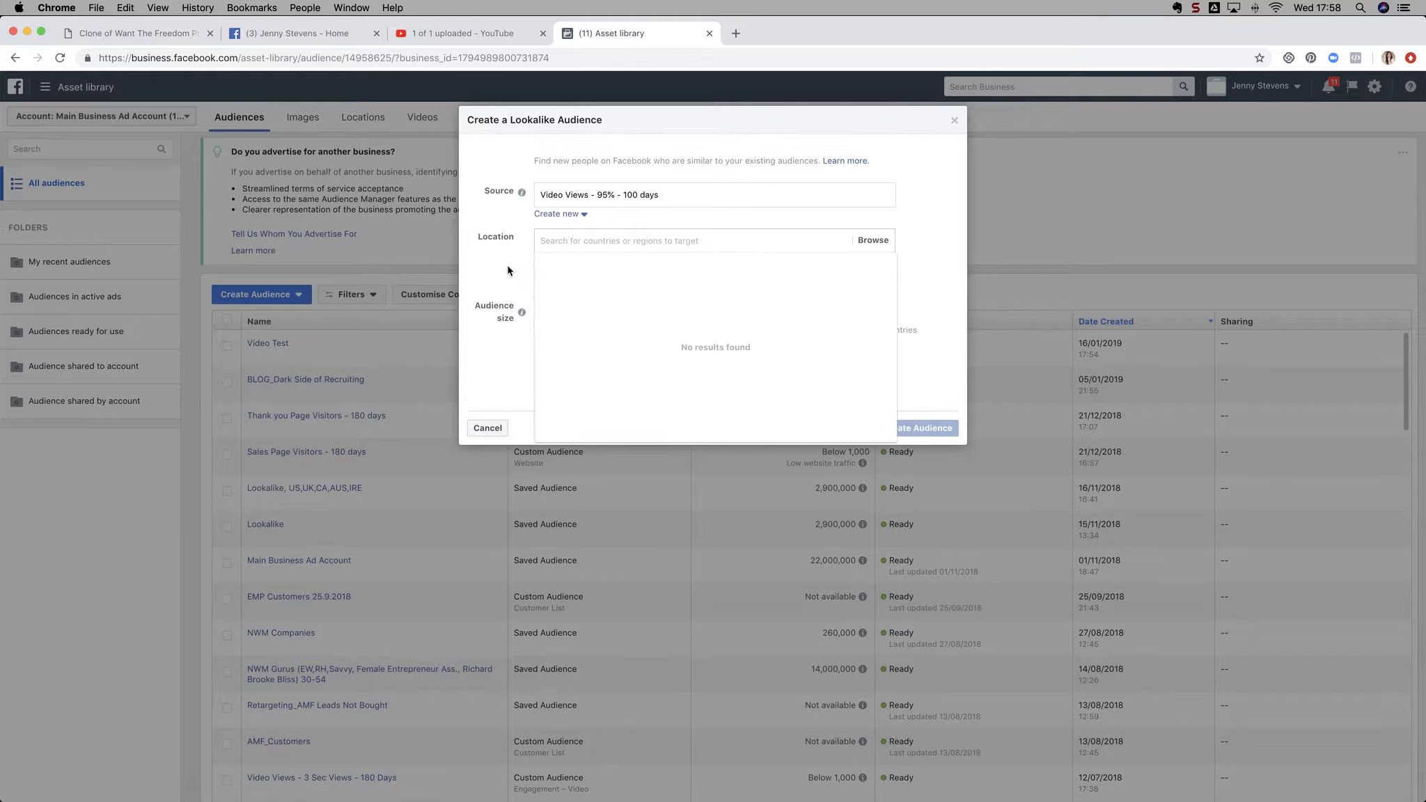
type("uni")
key("Down")
key("Return")
type("united")
left_click(592, 340)
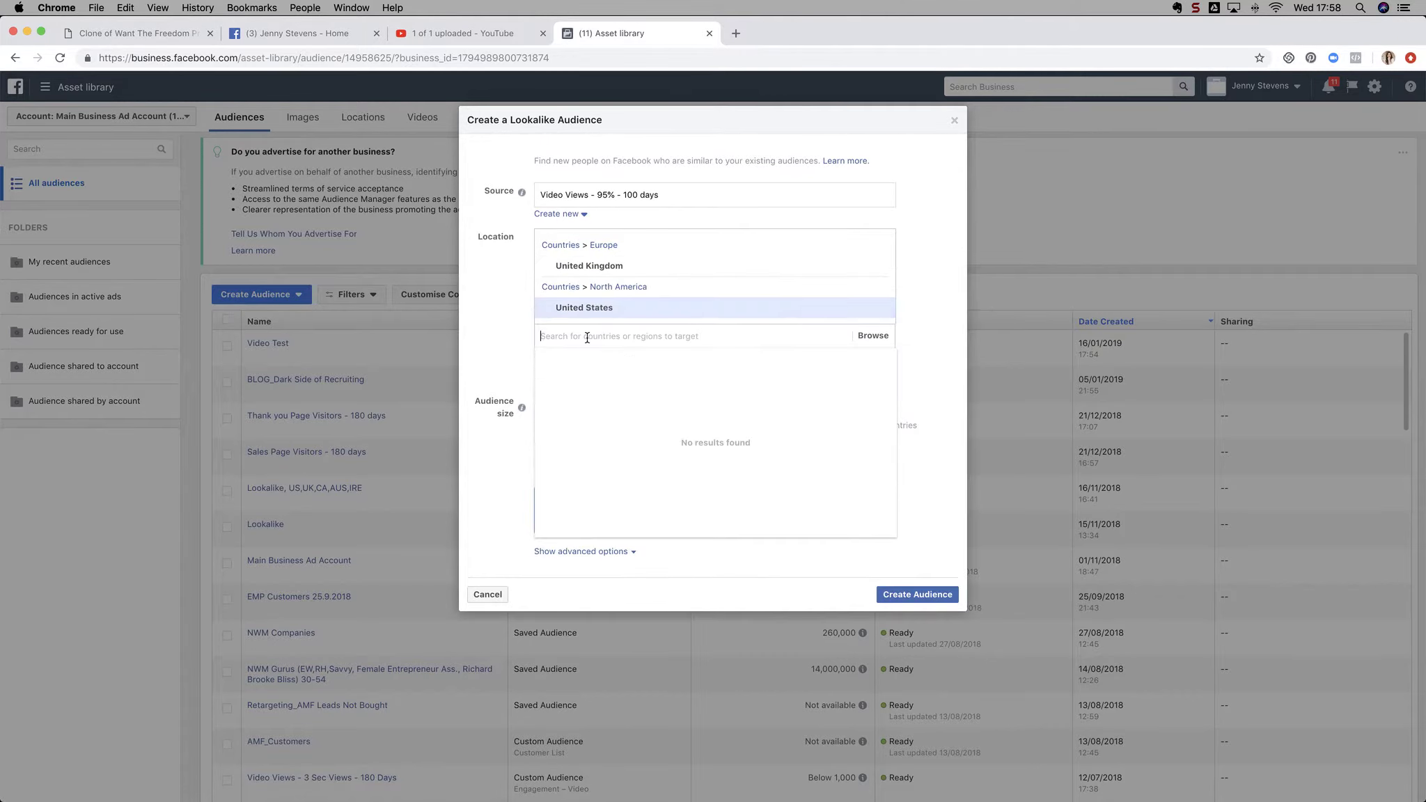
Add Canada and Ireland to the locations of the lookalike audience.
type("canada")
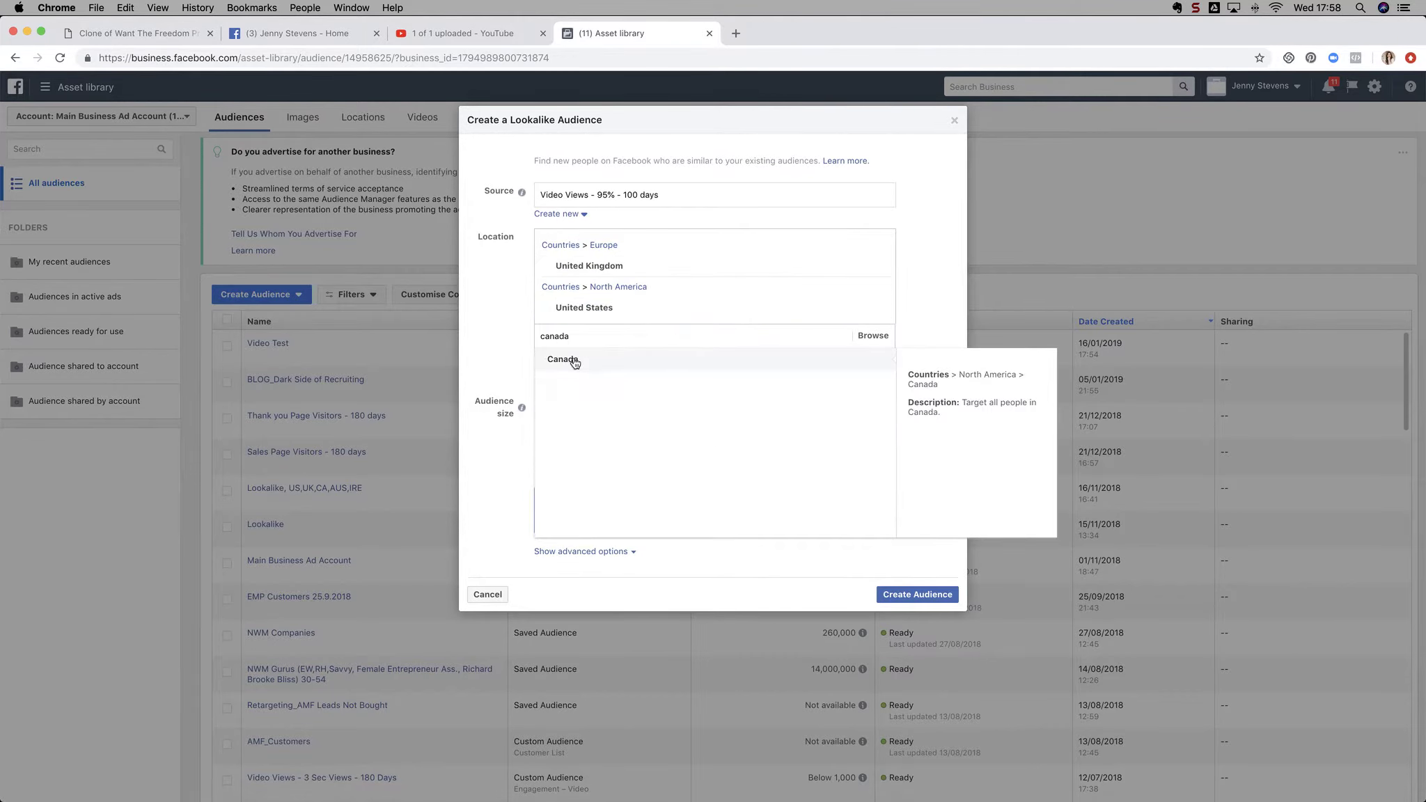
left_click(574, 358)
type("ireland")
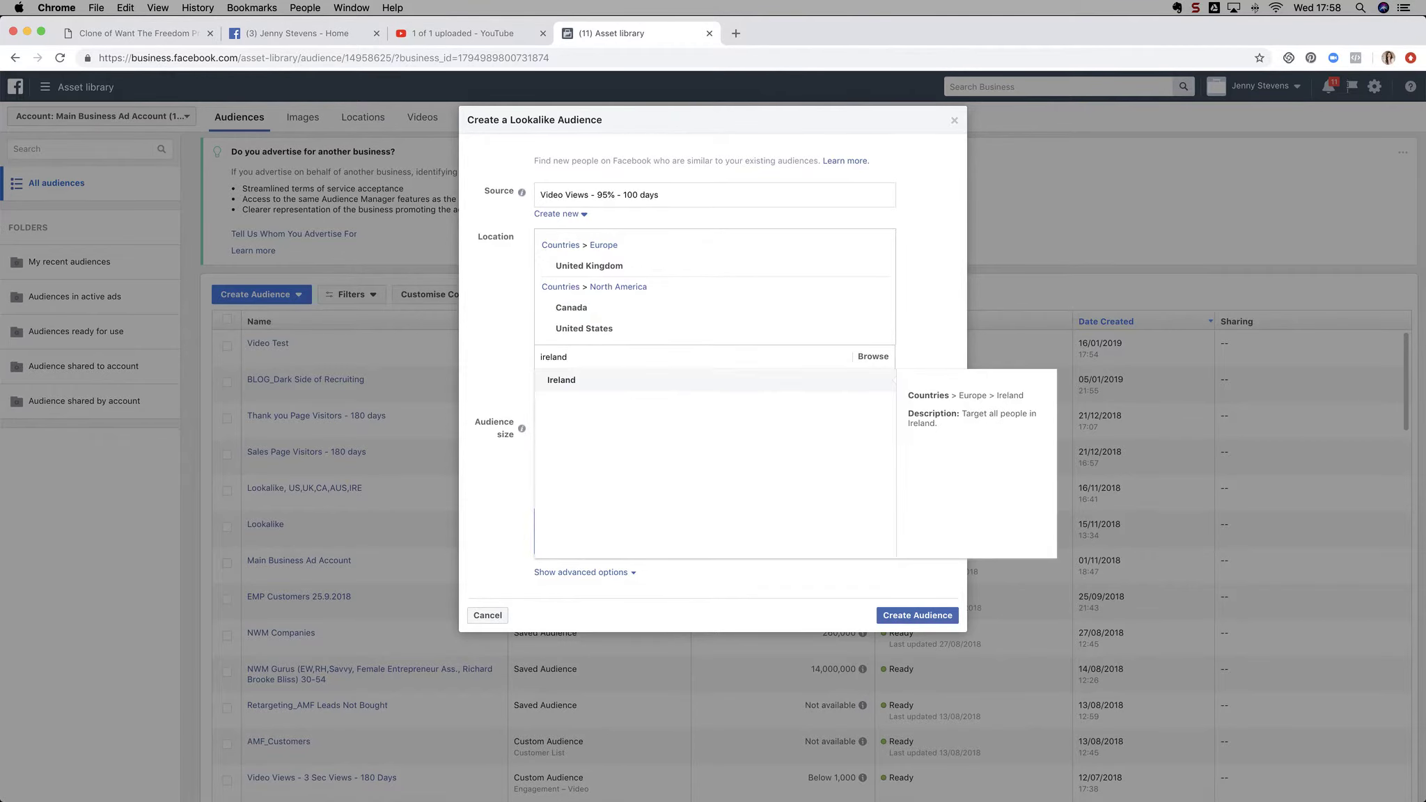
key("Return")
left_click(505, 364)
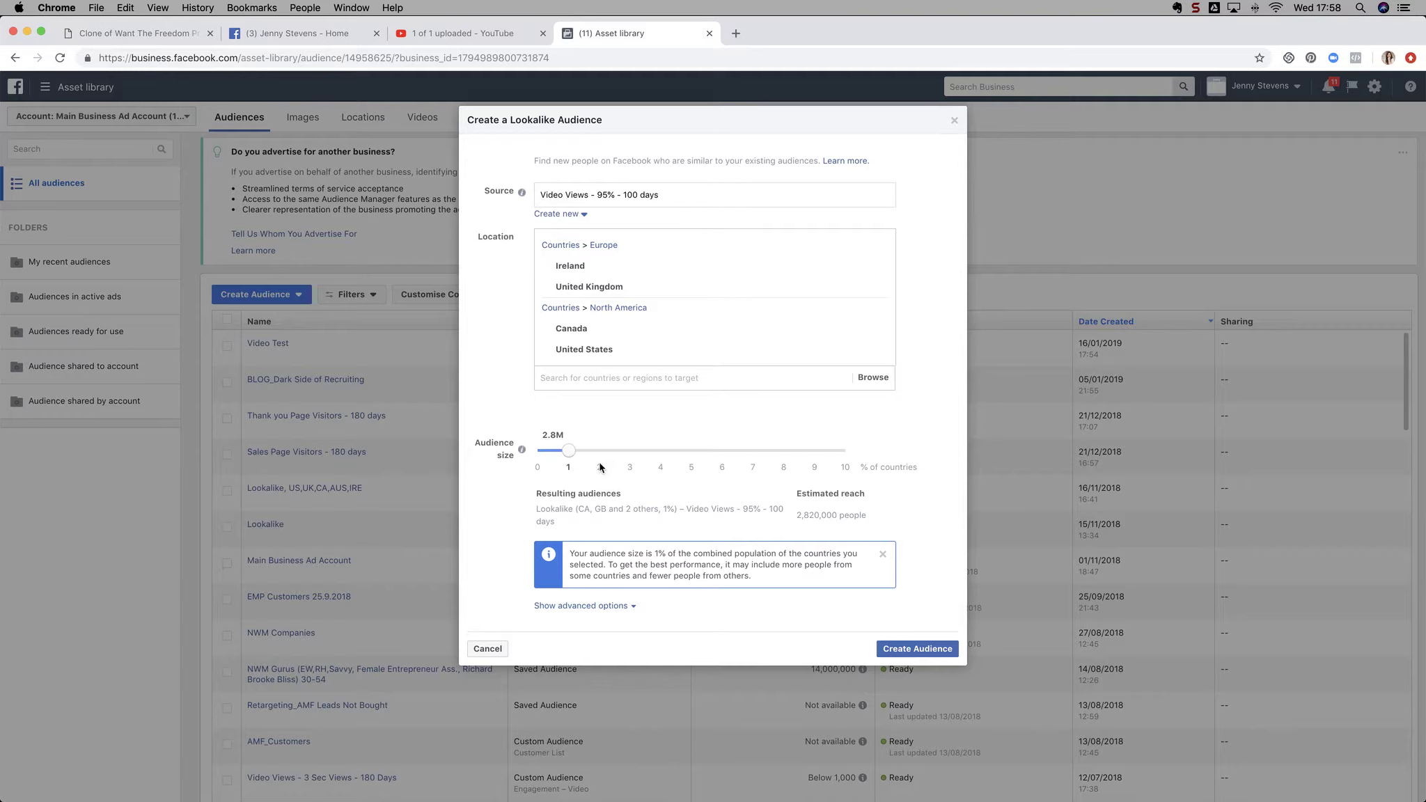
Try a larger audience size, return it to 1% of the selected countries, and try to create the lookalike audience.
left_click_drag(568, 455, 599, 456)
left_click_drag(607, 455, 569, 452)
mouse_move(596, 349)
mouse_move(629, 327)
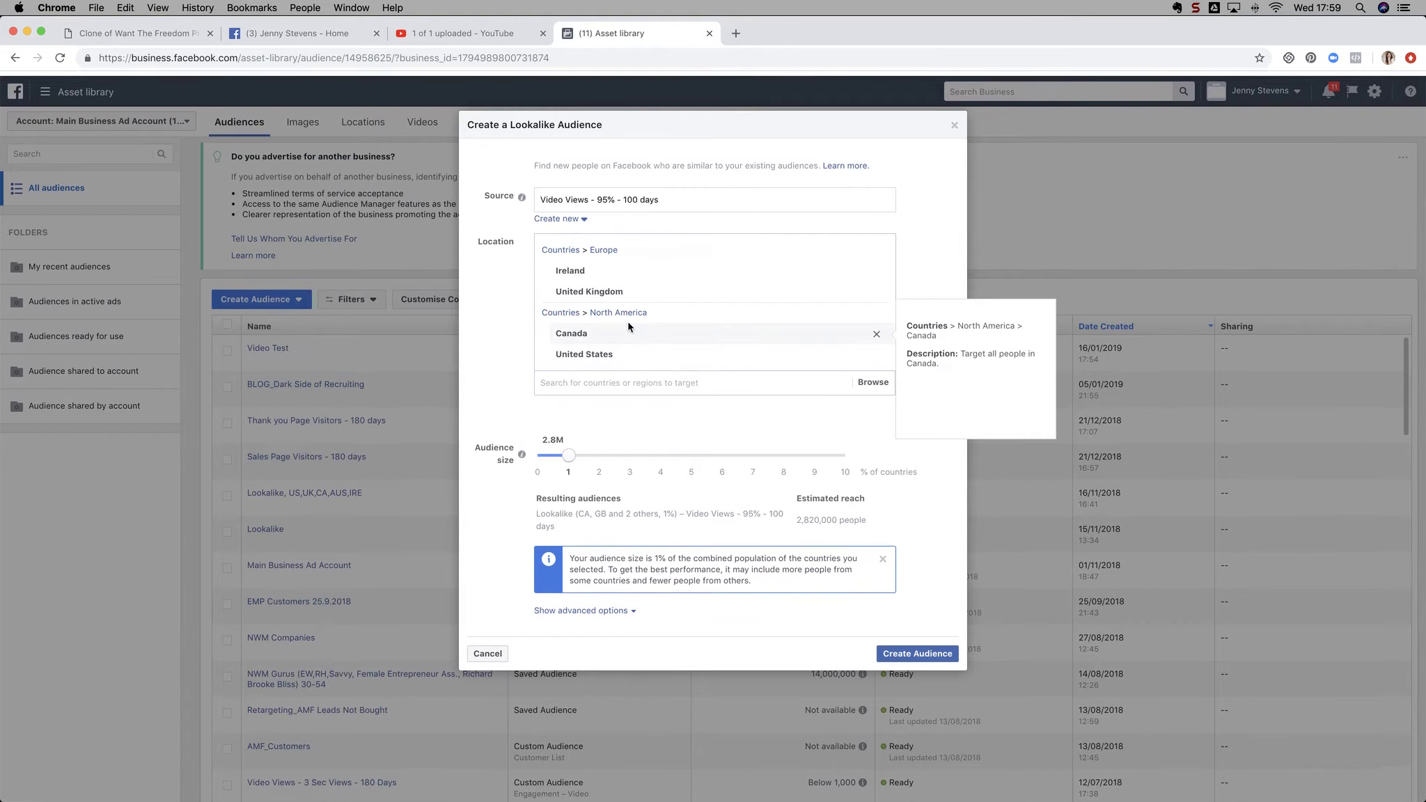
left_click(918, 649)
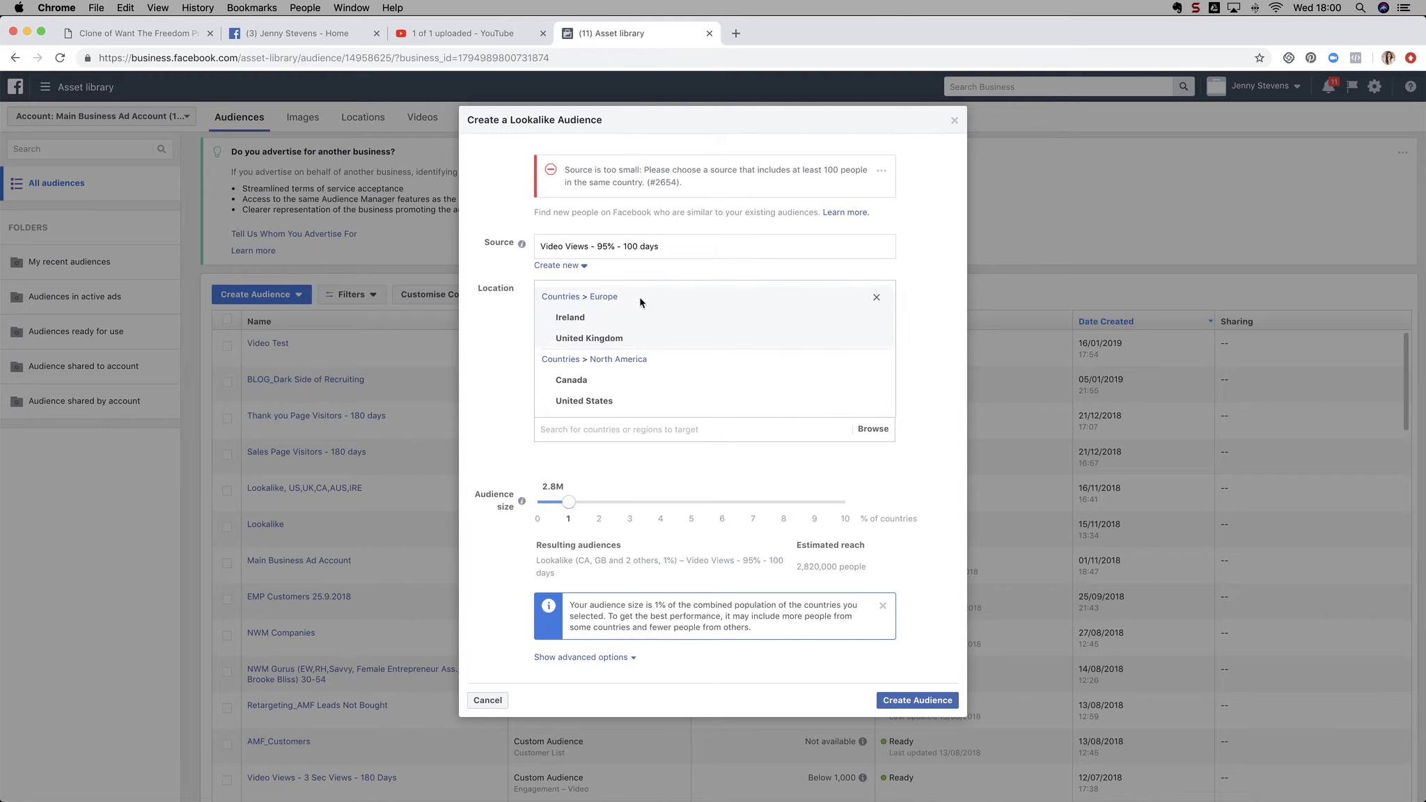
Check the value-based sources offered for the lookalike audience and close the setup without creating it.
left_click(608, 247)
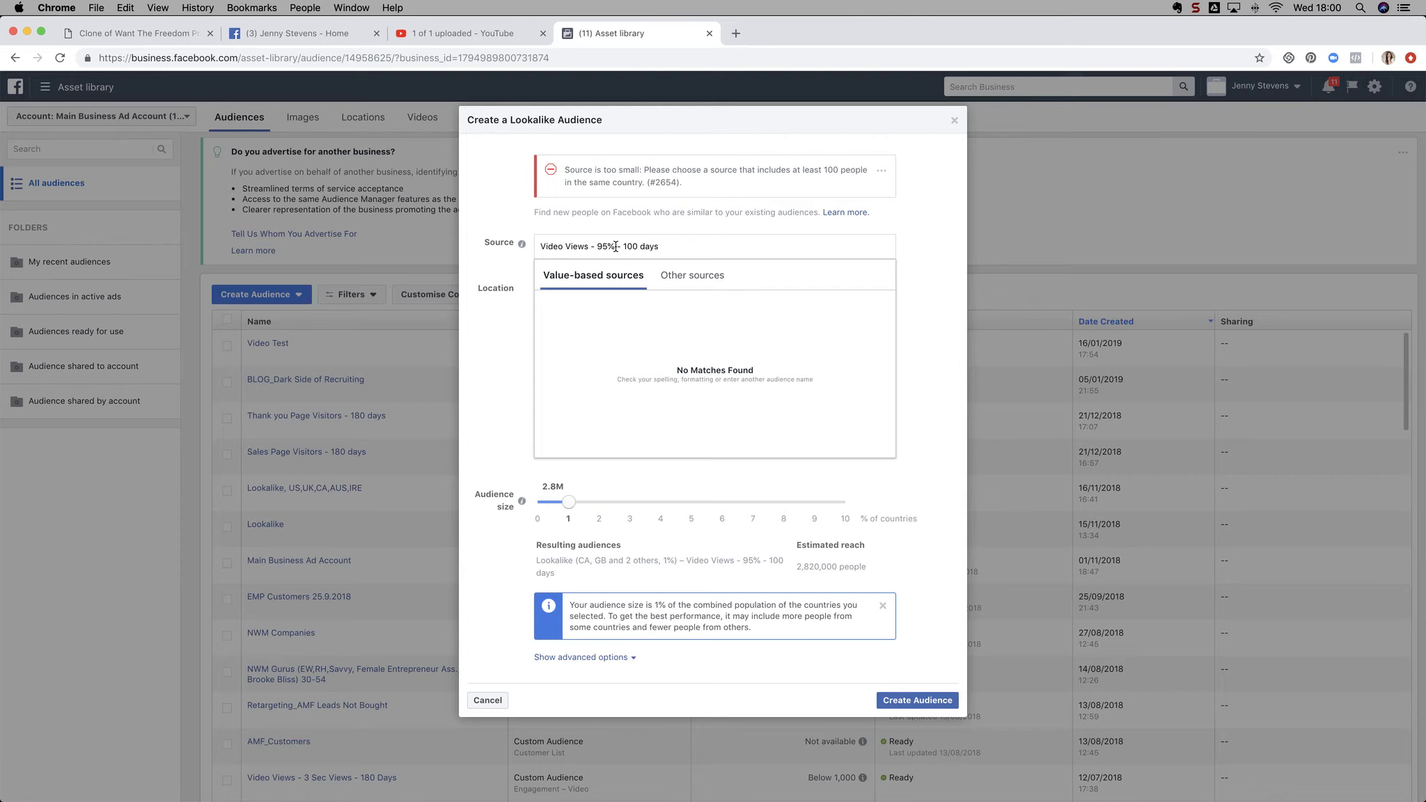
left_click(519, 319)
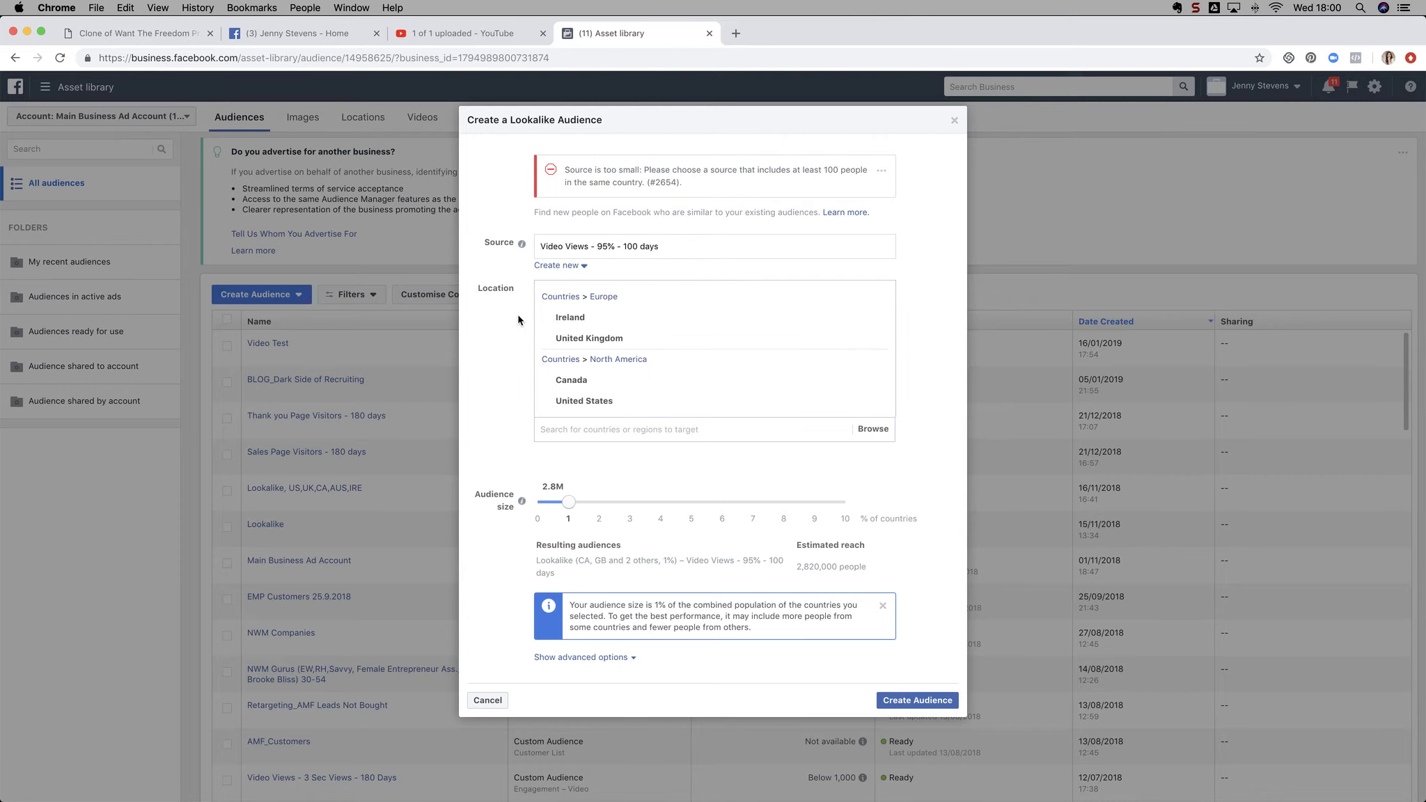
left_click(617, 247)
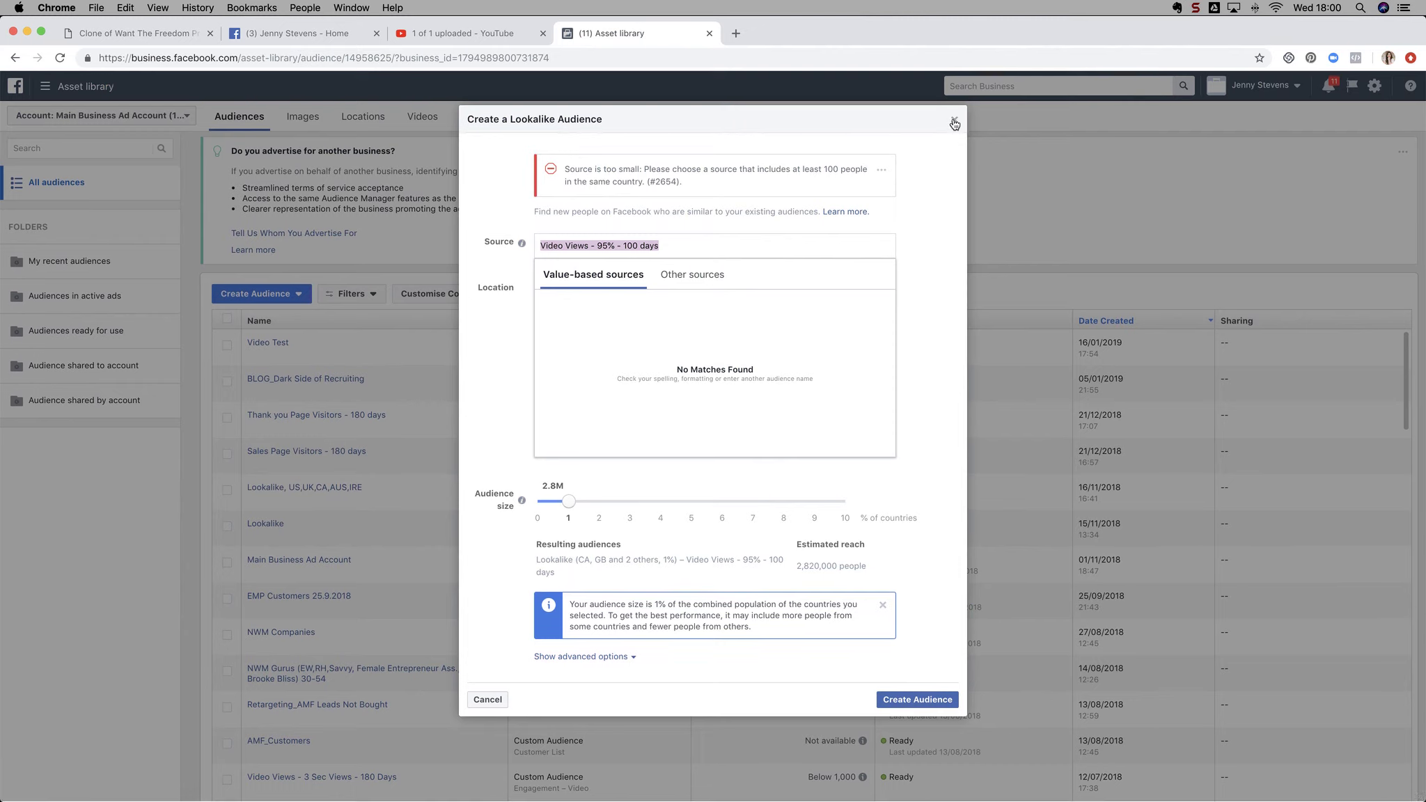
left_click(954, 120)
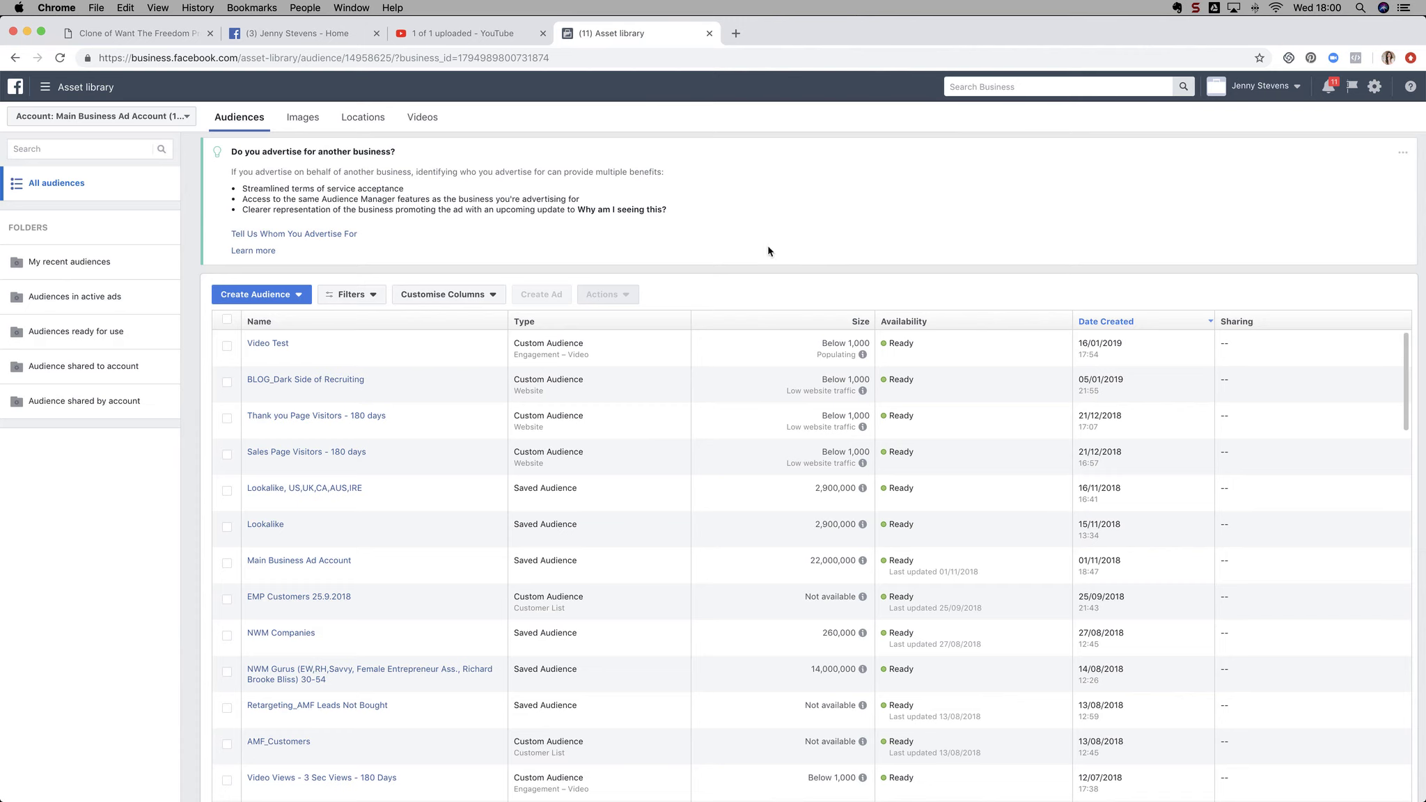